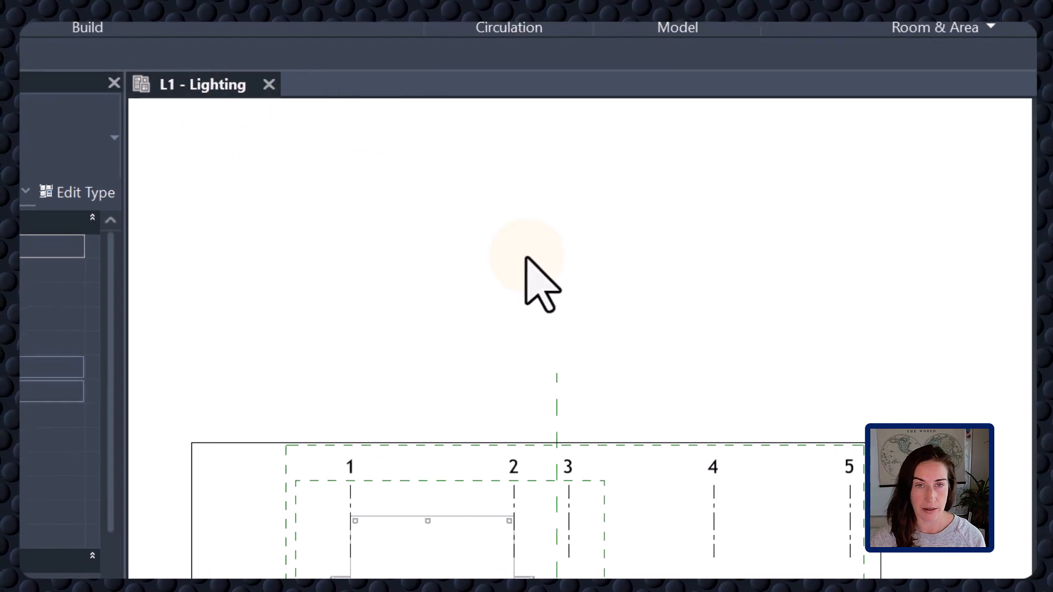
- Combine the open lighting views into tabs and zoom all of them to fit
key("t")
key("w")
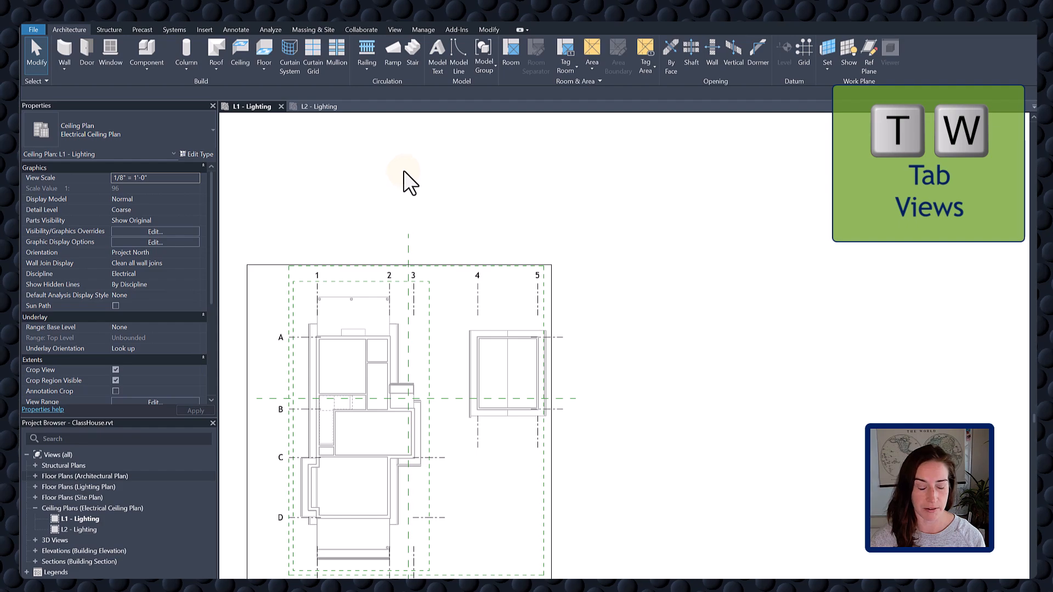
key("z")
key("a")
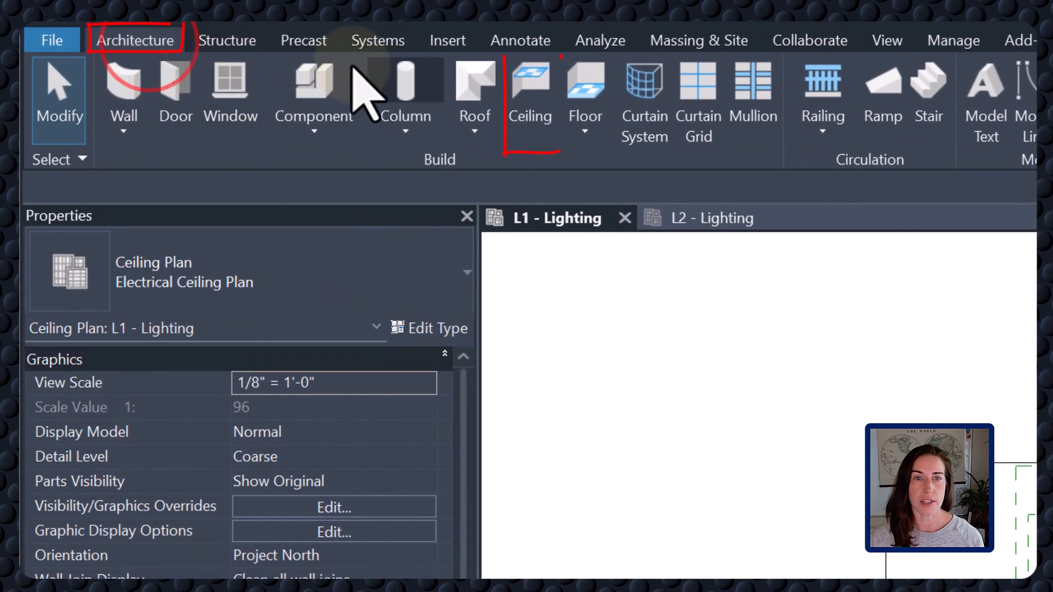
- Start sketching a ceiling of type ARCH237_GWB only, with boundary lines picked from walls
left_click(526, 110)
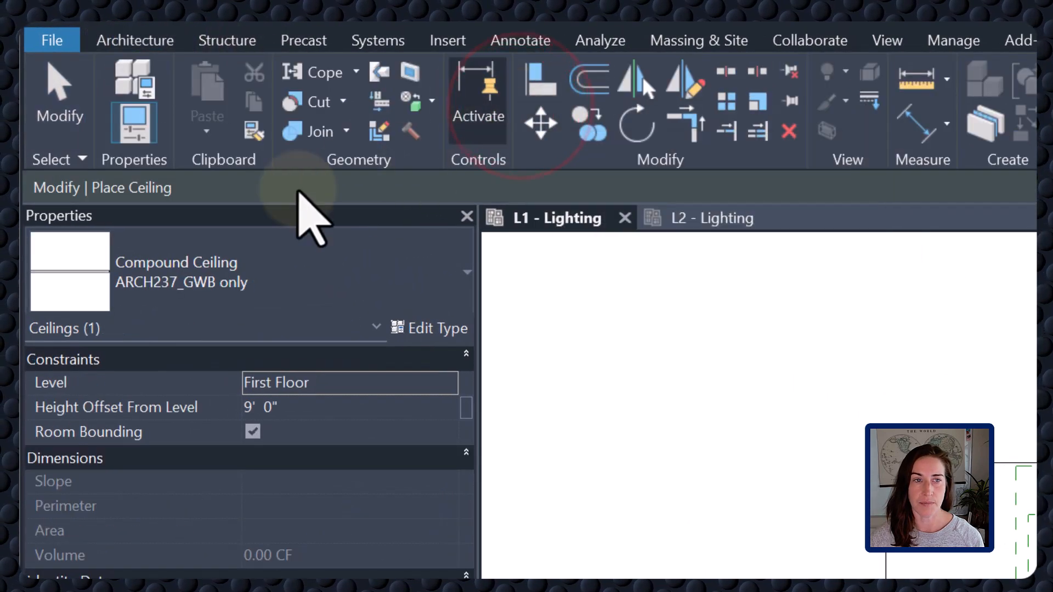
left_click(382, 255)
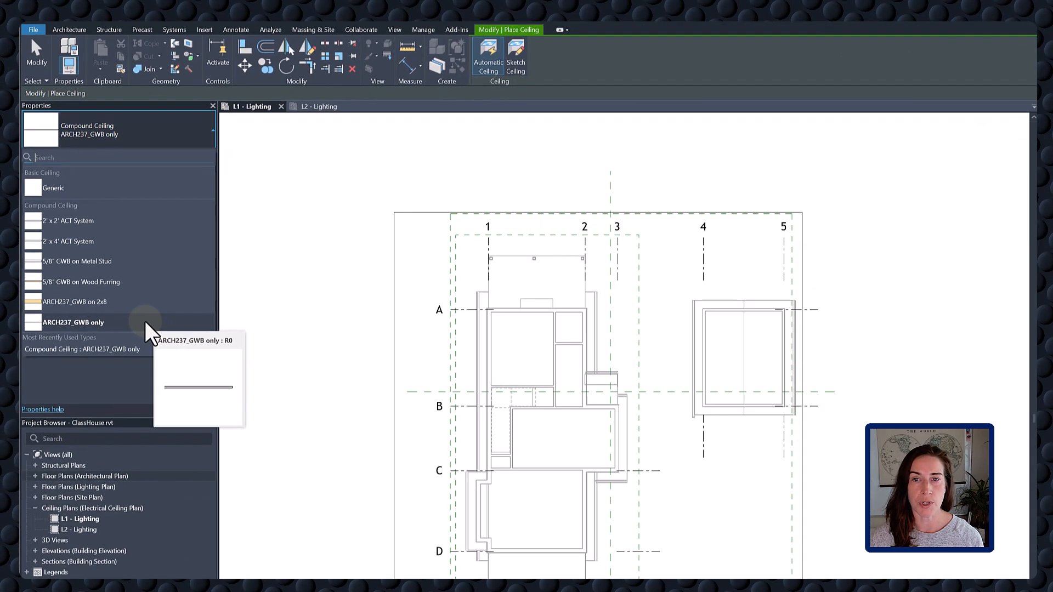
left_click(145, 321)
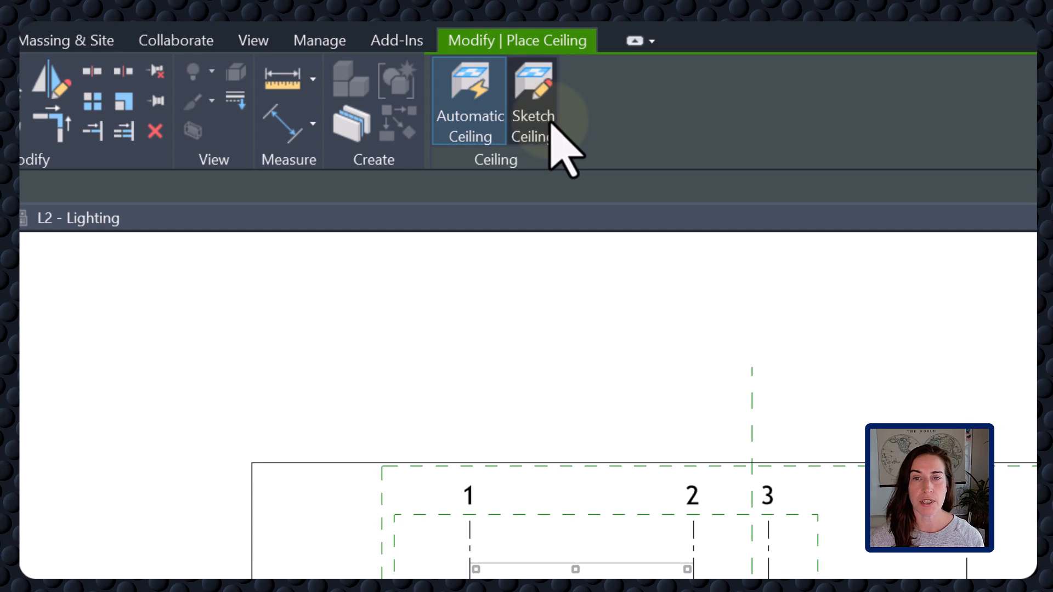
left_click(551, 127)
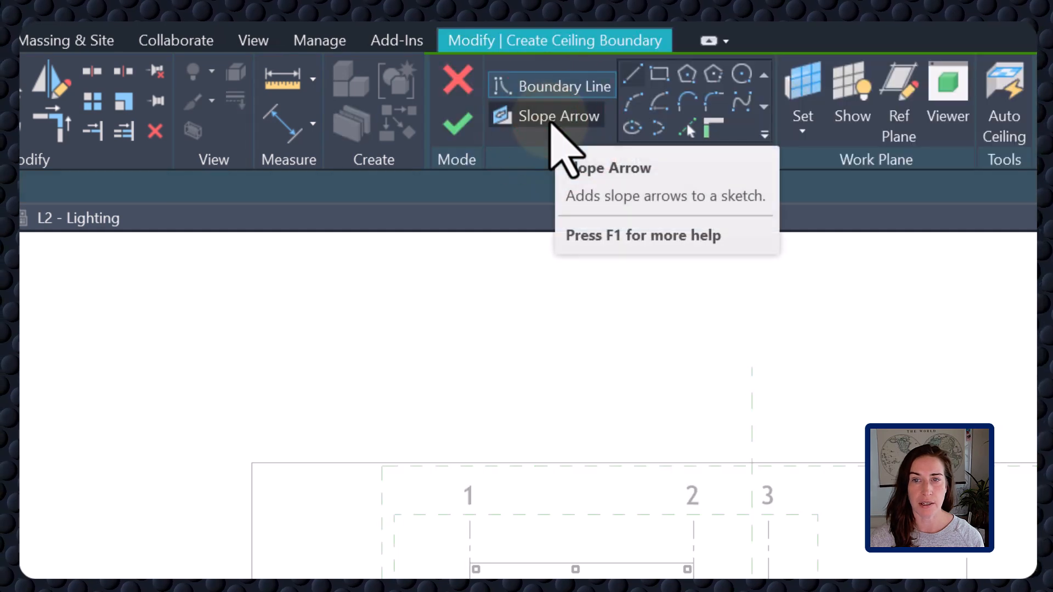
left_click(716, 129)
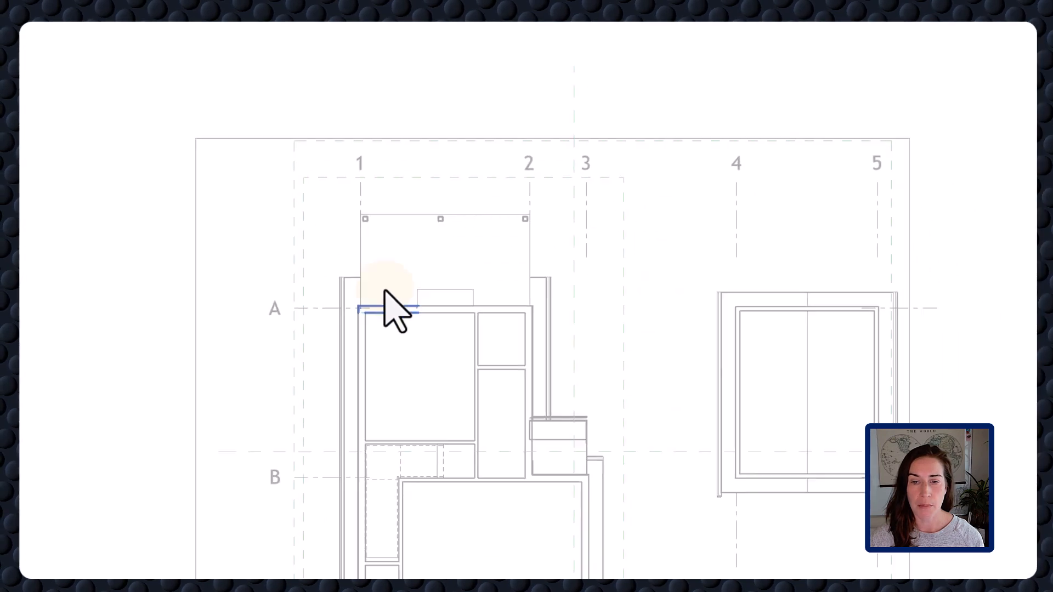
- Trace the ceiling boundary along the inside faces of the house's exterior walls, including the bay between grids C and D
left_click(320, 201)
left_click(344, 172)
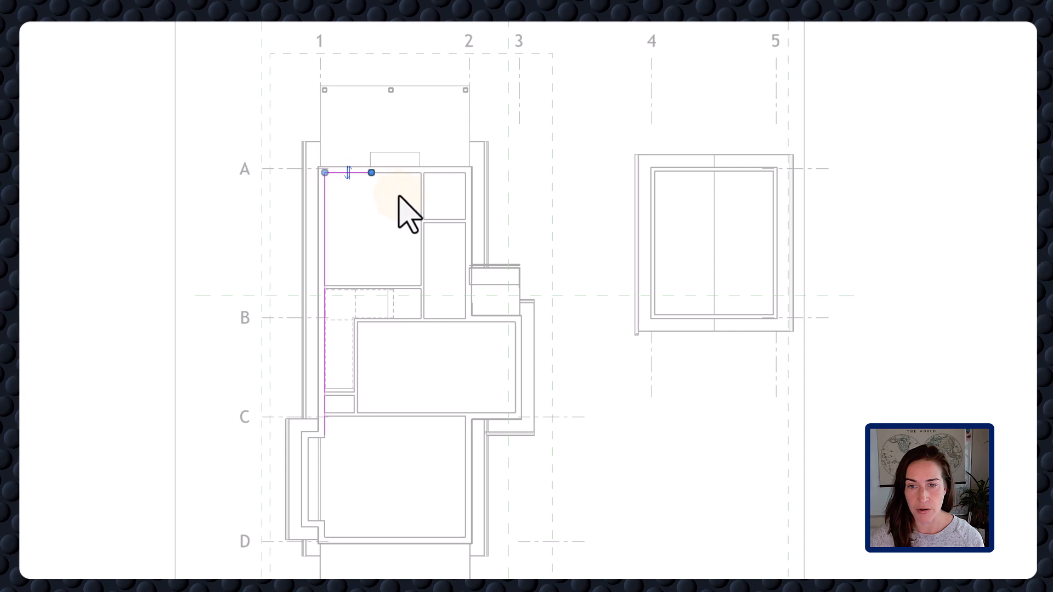
left_click(308, 524)
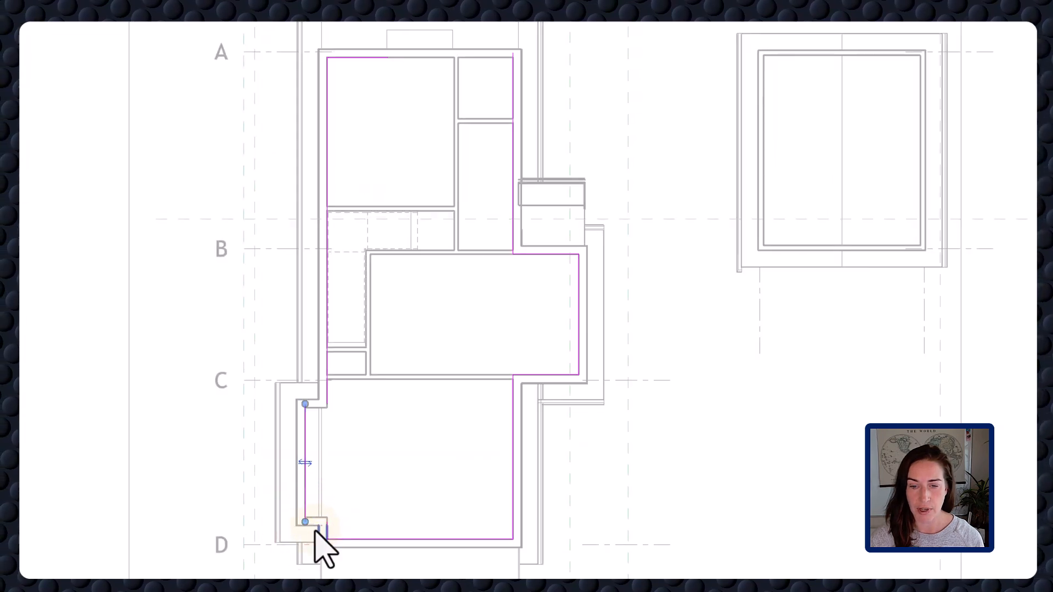
left_click(322, 533)
left_click(513, 96)
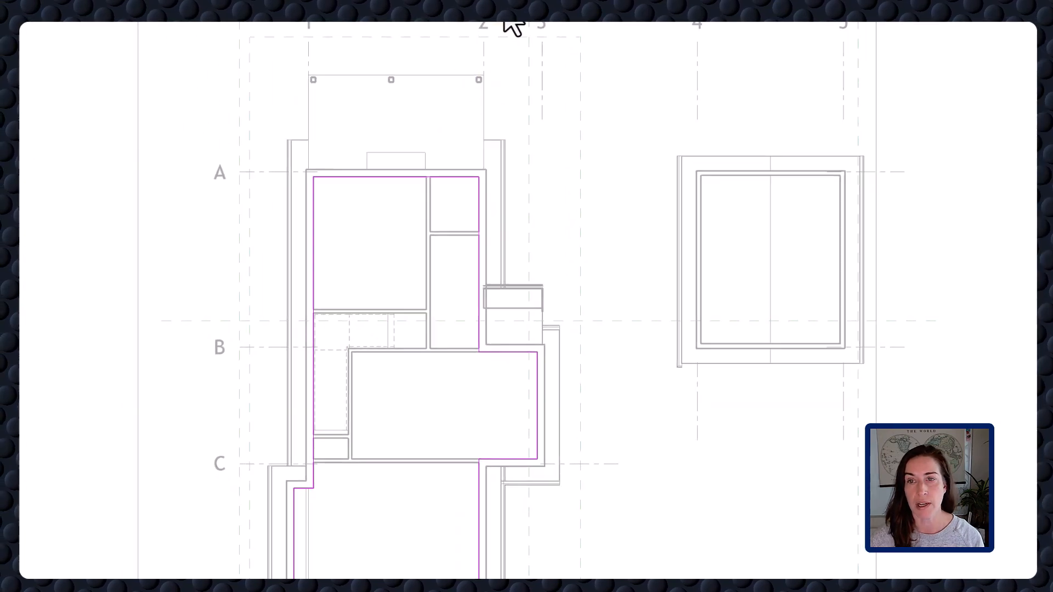
- Add ceiling boundary lines along the interior walls surrounding the stair near grid B
left_click(595, 67)
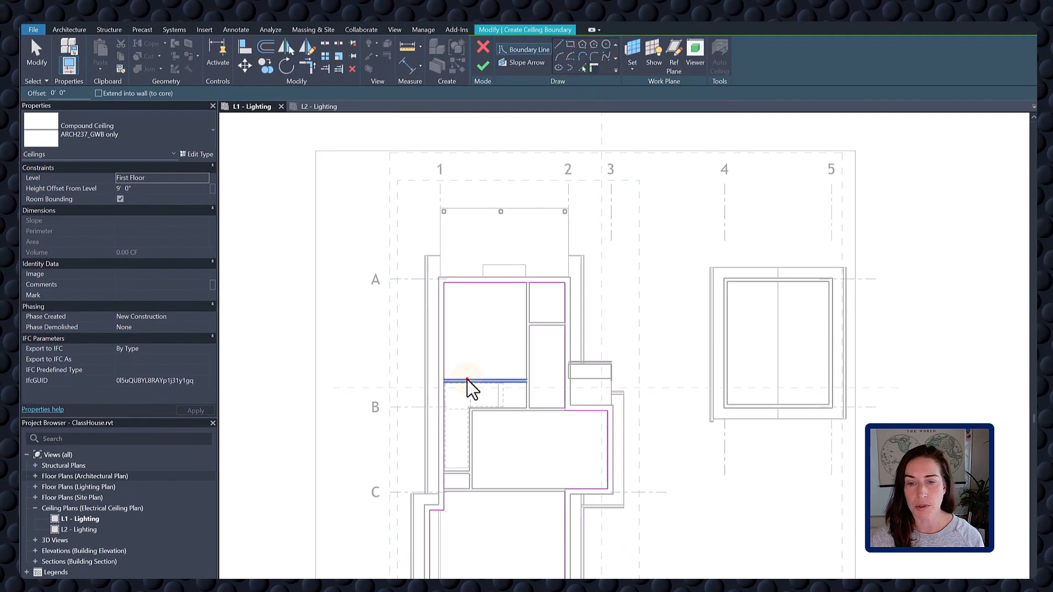
left_click(478, 407)
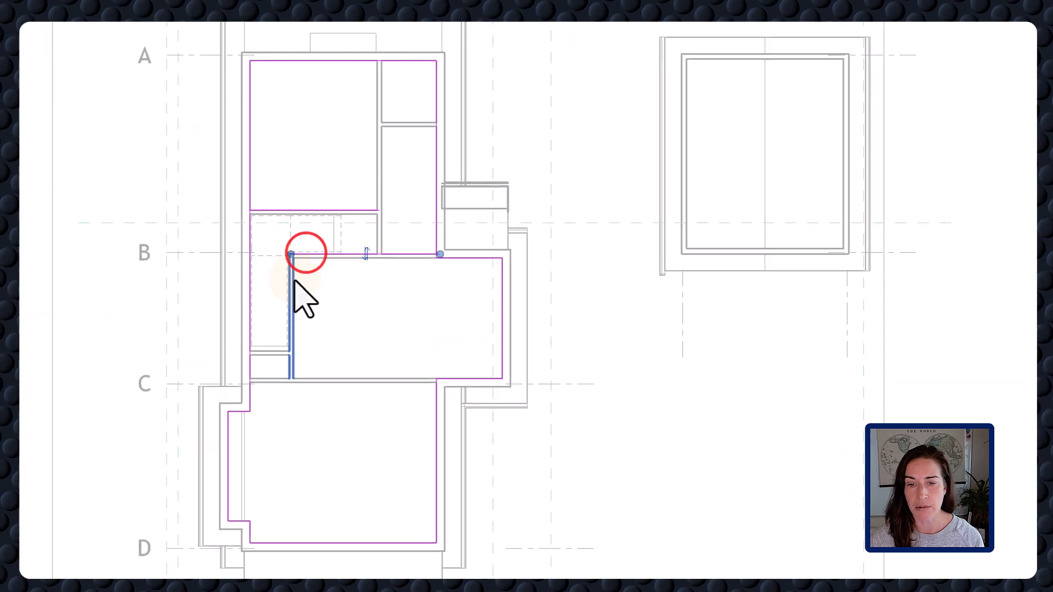
left_click(293, 282)
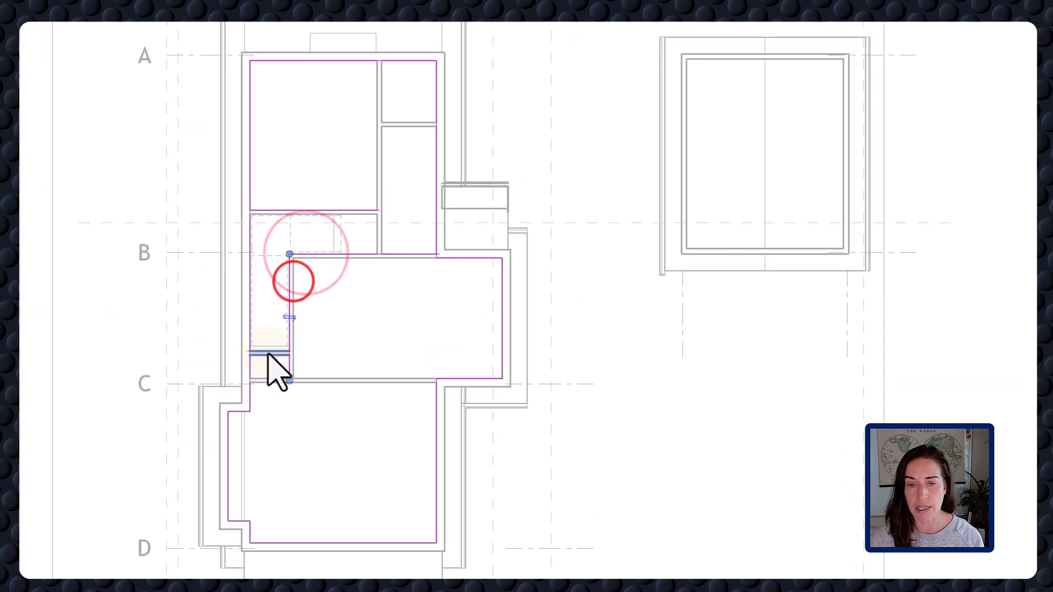
left_click(267, 352)
- Split and trim the boundary lines around the stair so the ceiling outline leaves the stair opening out
key("s")
key("l")
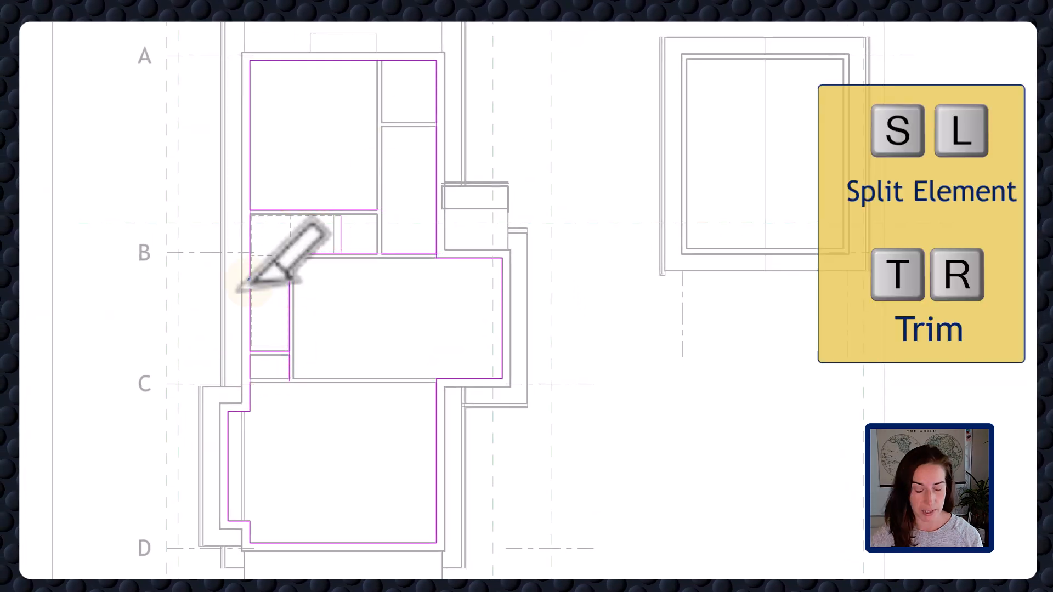
left_click(252, 296)
key("t")
key("r")
left_click(259, 353)
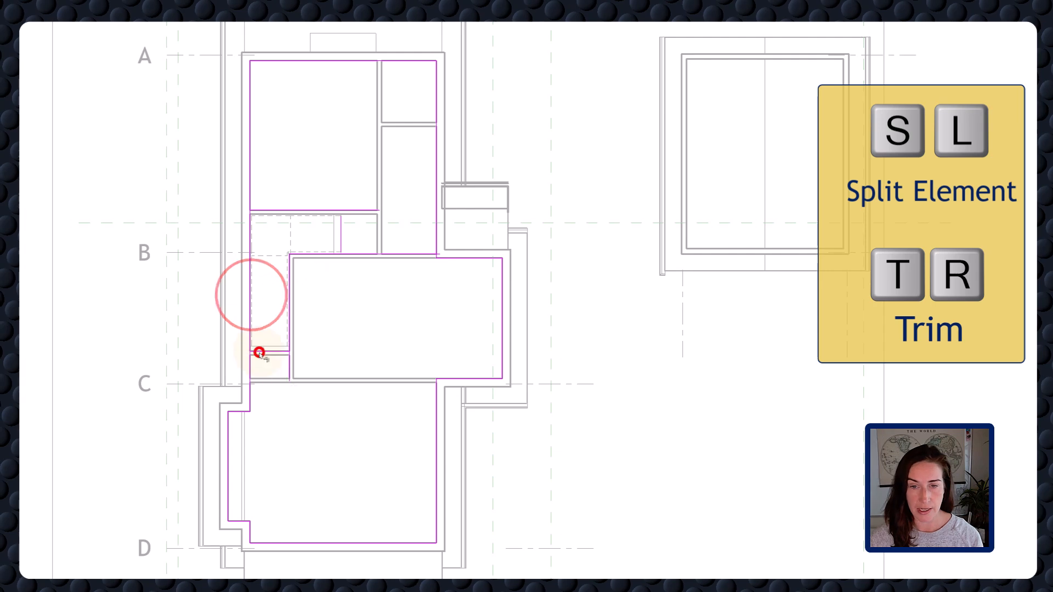
left_click(251, 365)
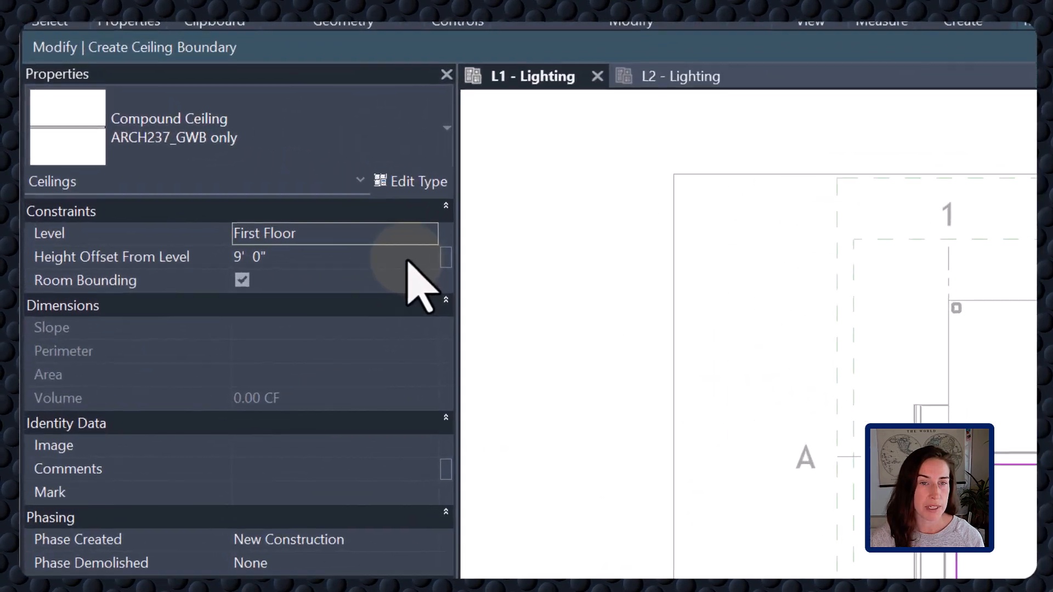
- Set the ceiling's height offset from level to 8' 0" and finish the ceiling sketch
left_click(407, 258)
double_click(407, 258)
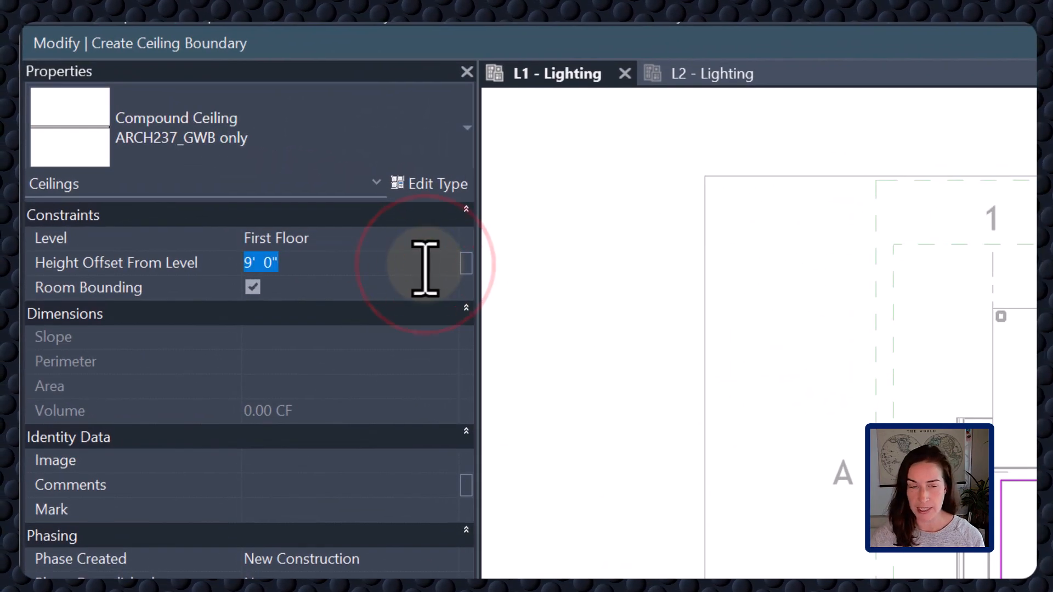
type("8' 0\"")
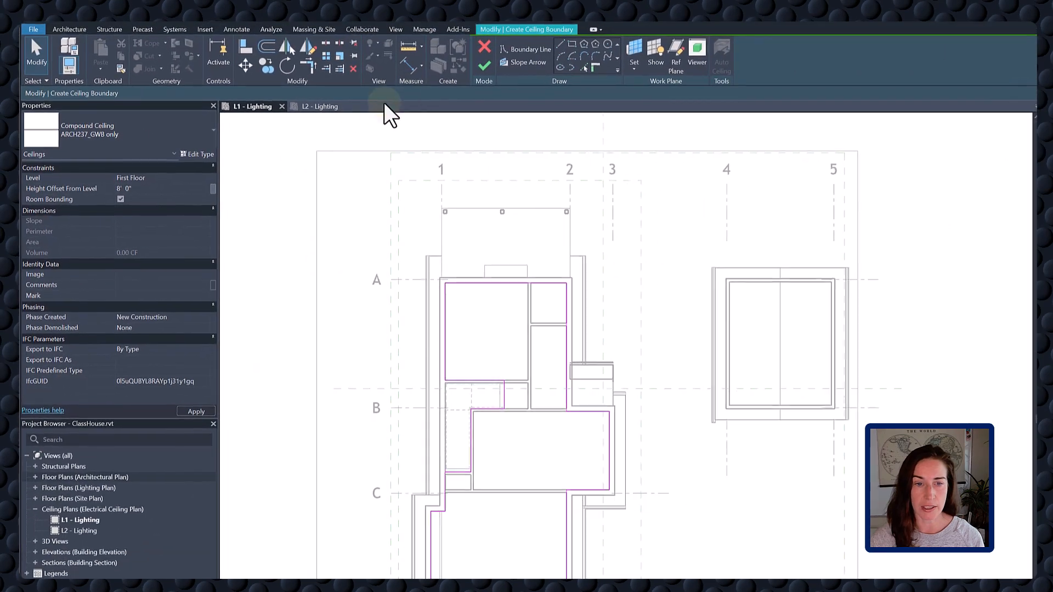
left_click(482, 67)
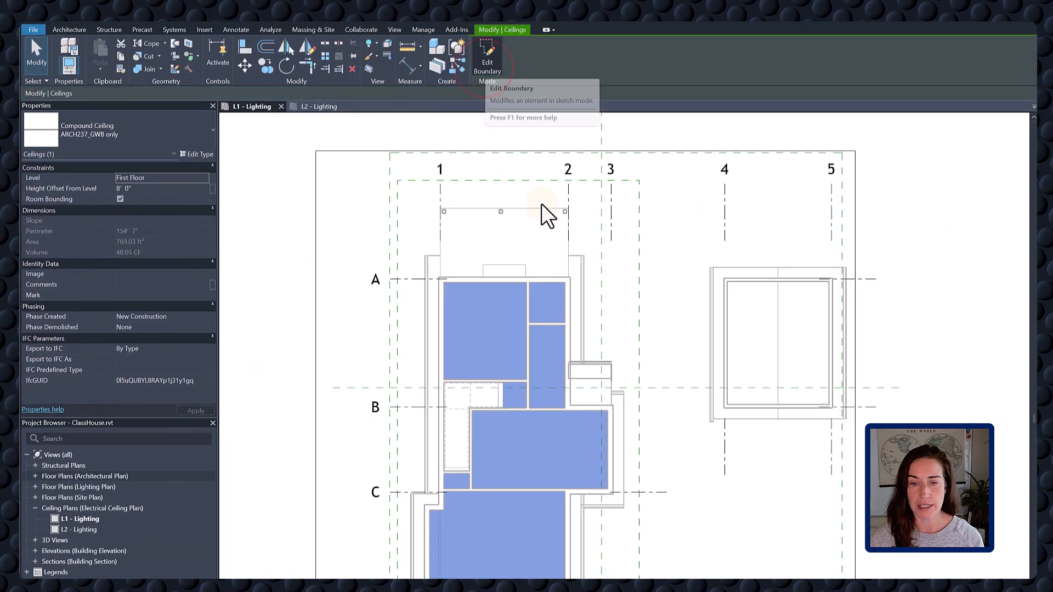
left_click(662, 264)
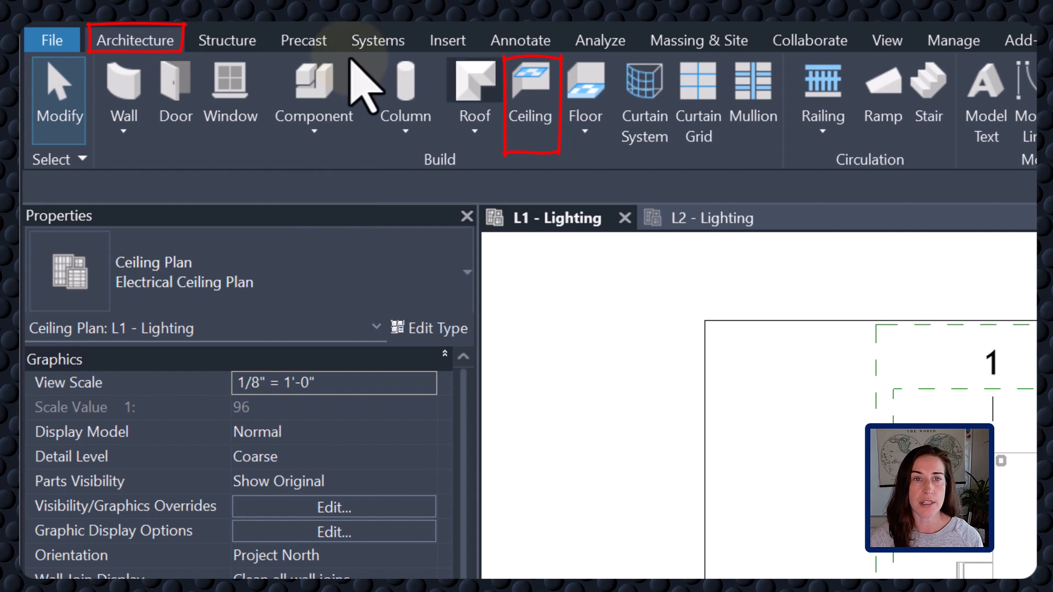
- Start sketching another first-floor ceiling using the type ARCH237_GWB on 2x8
left_click(527, 104)
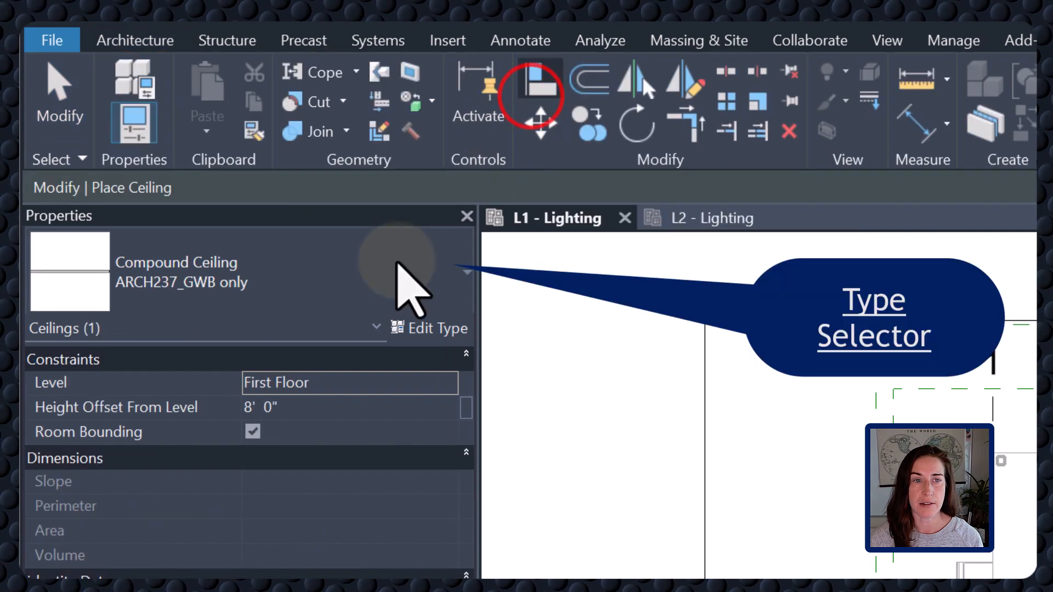
left_click(396, 262)
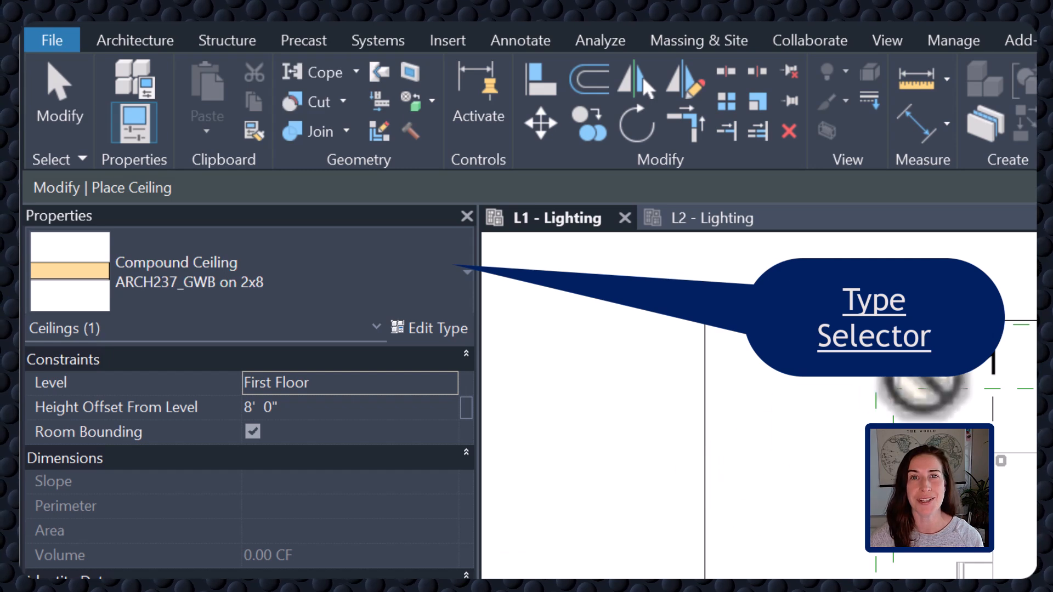
left_click(541, 125)
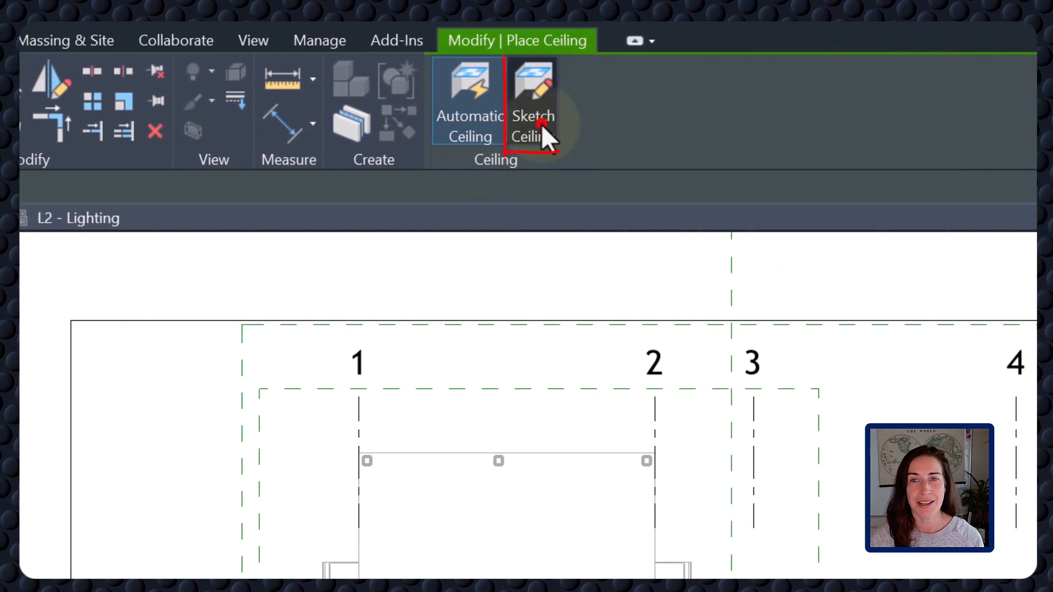
left_click(542, 124)
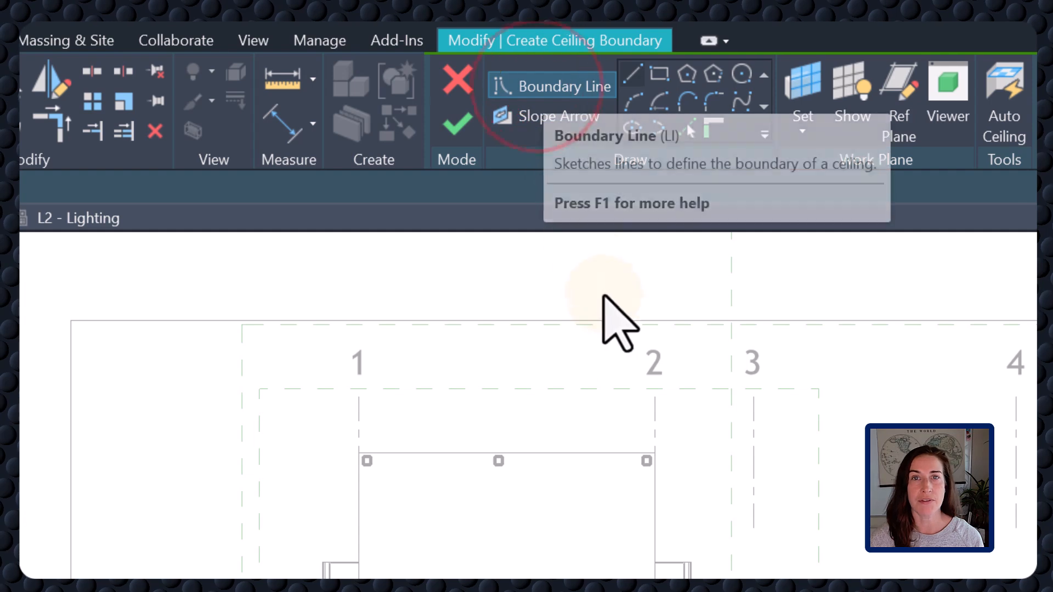
- Draw a rectangular boundary at the east end of the room between grids B and C and make it 9' 0" wide
left_click(661, 77)
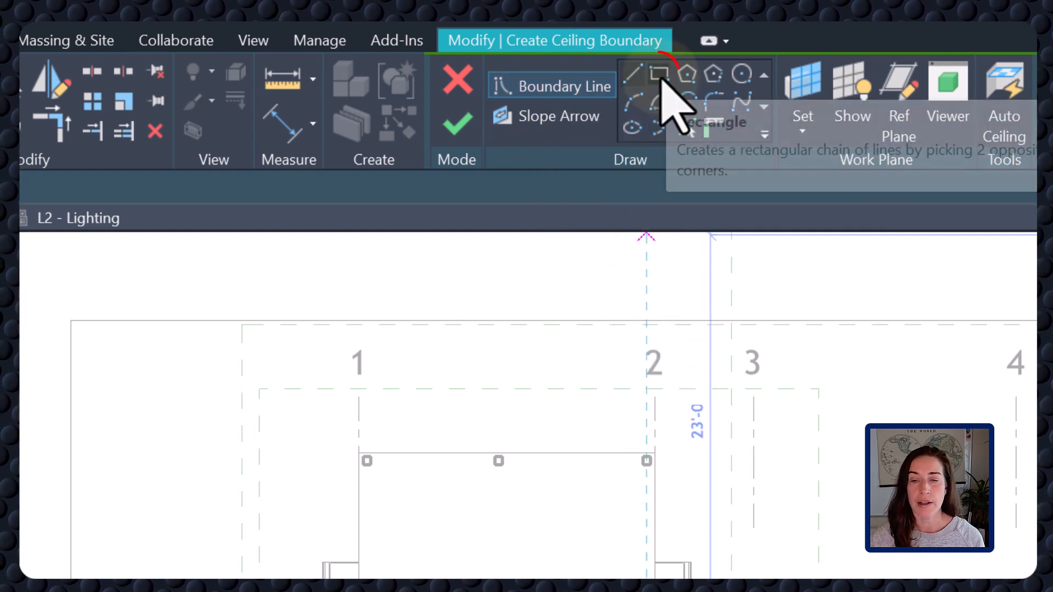
left_click(661, 78)
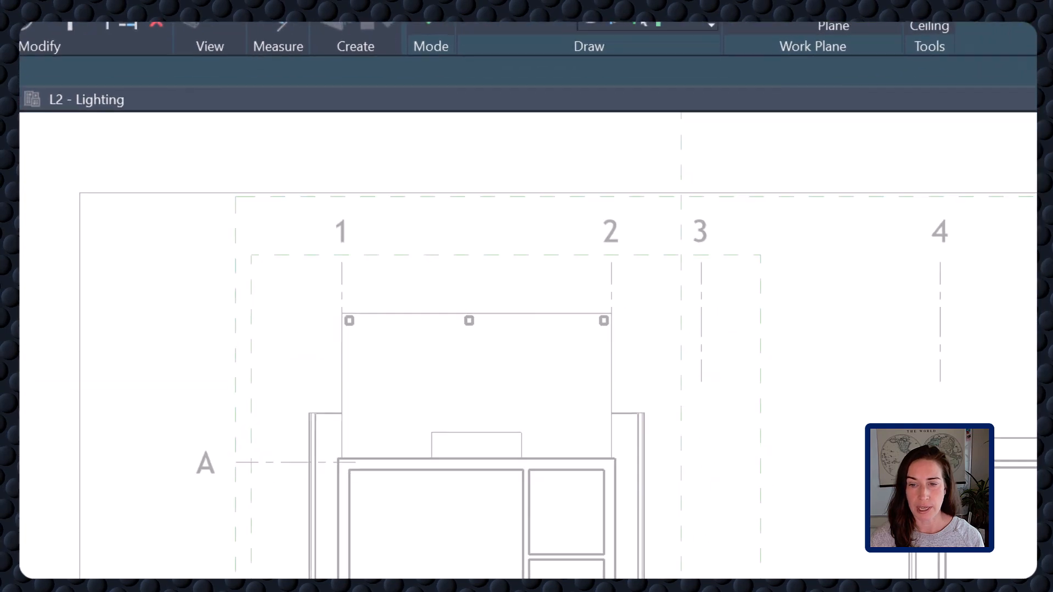
left_click(553, 247)
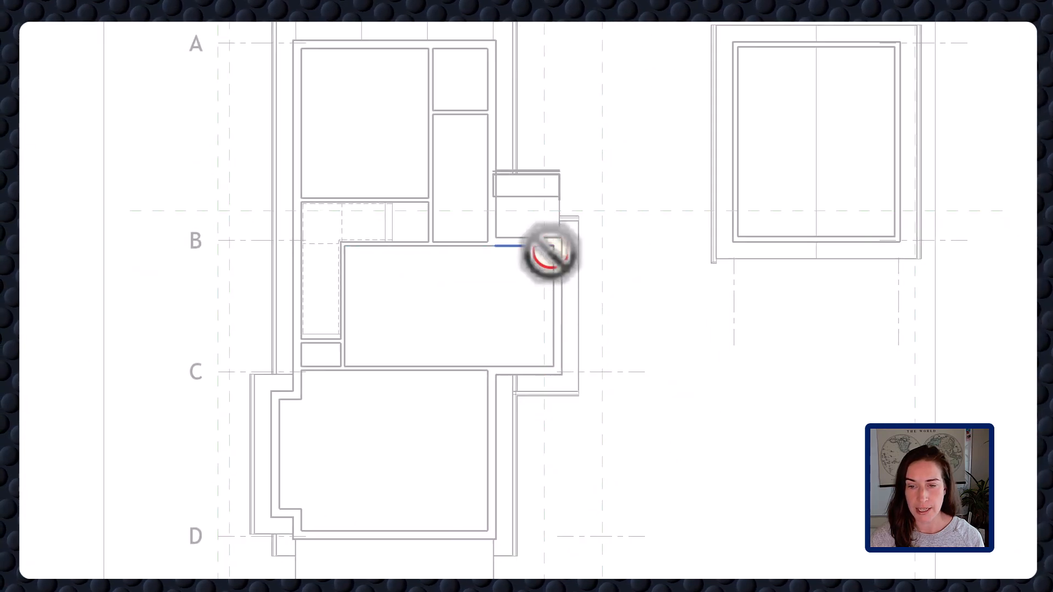
left_click(448, 366)
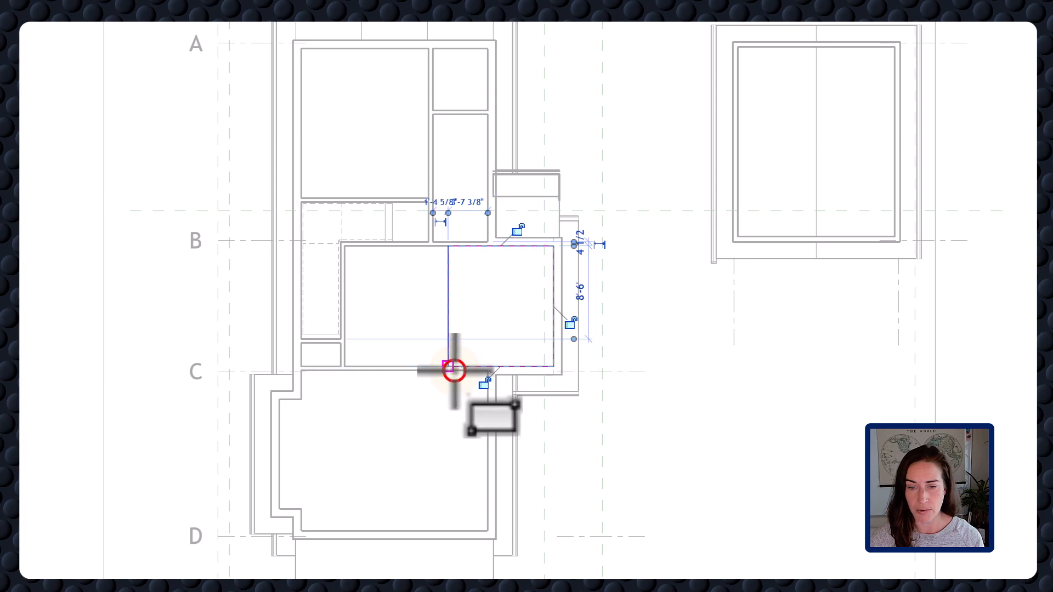
key("Escape")
left_click(448, 344)
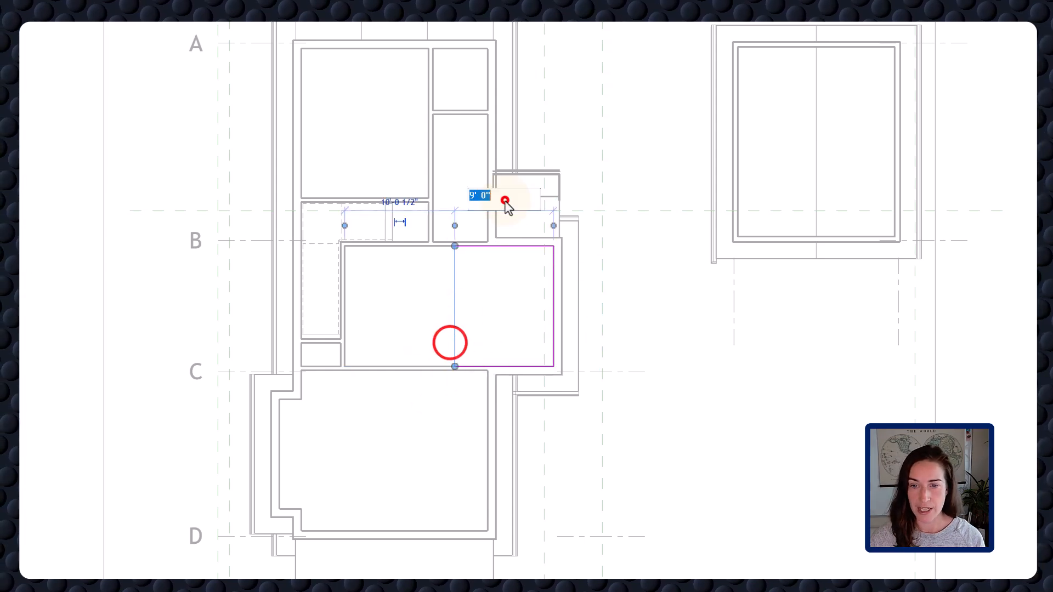
left_click(505, 195)
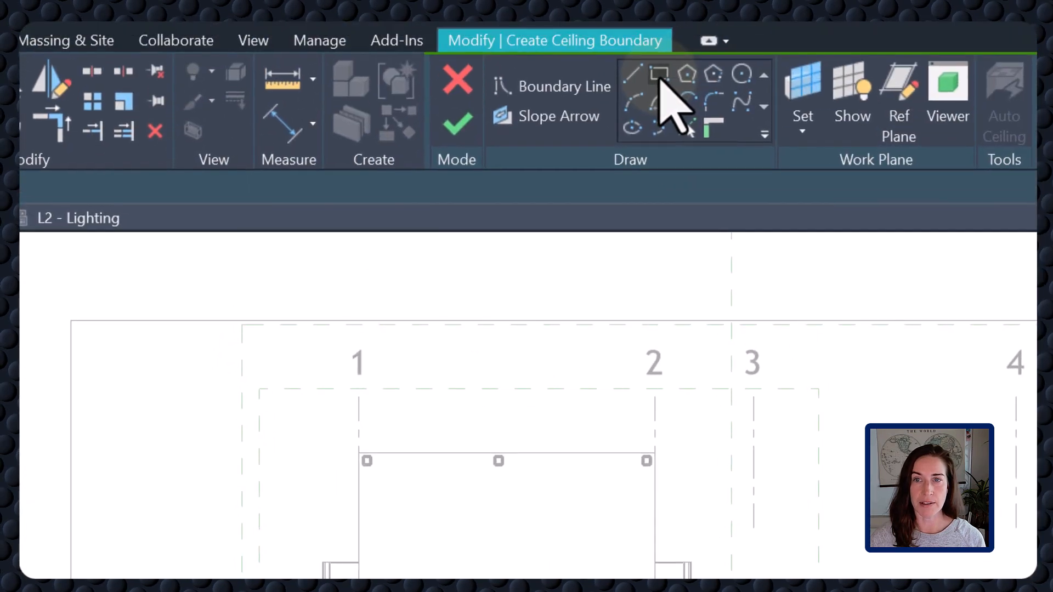
- Draw an inner rectangle offset 1' 0" inside the framed ceiling's outer boundary to form its opening, and finish the sketch
left_click(660, 75)
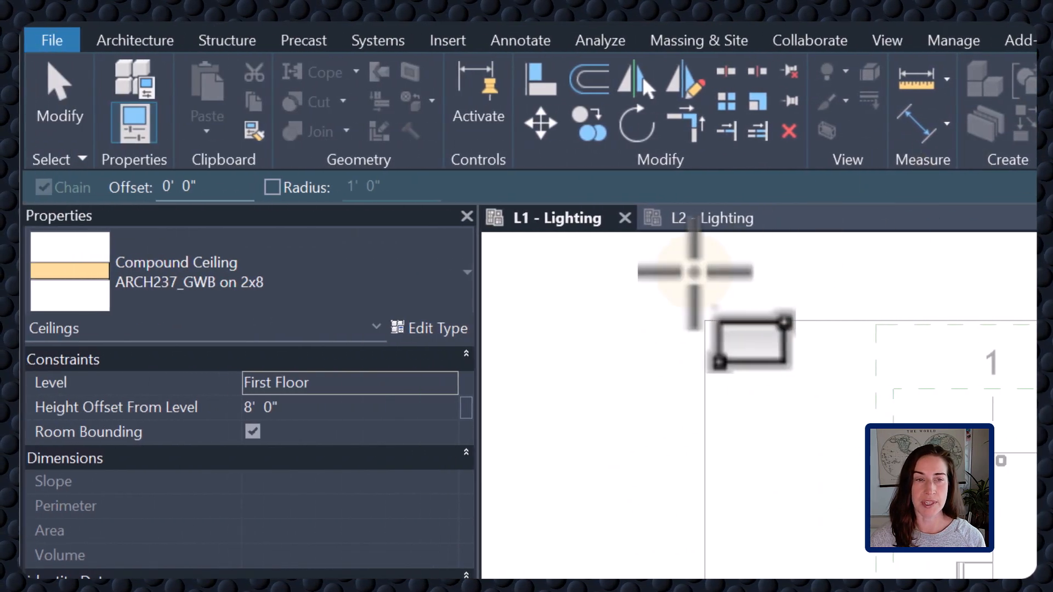
left_click_drag(215, 187, 149, 180)
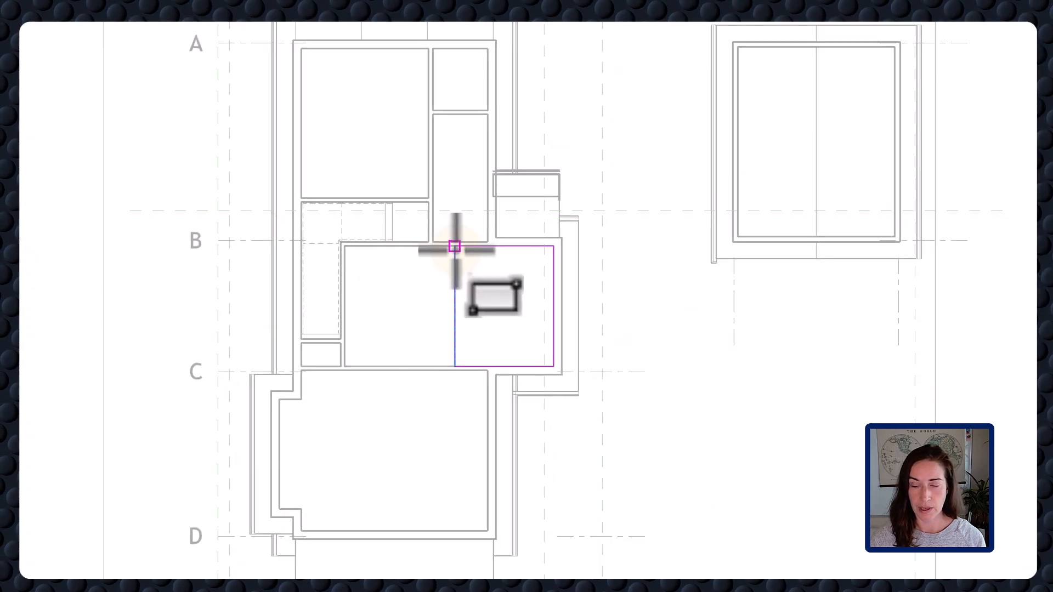
left_click(456, 250)
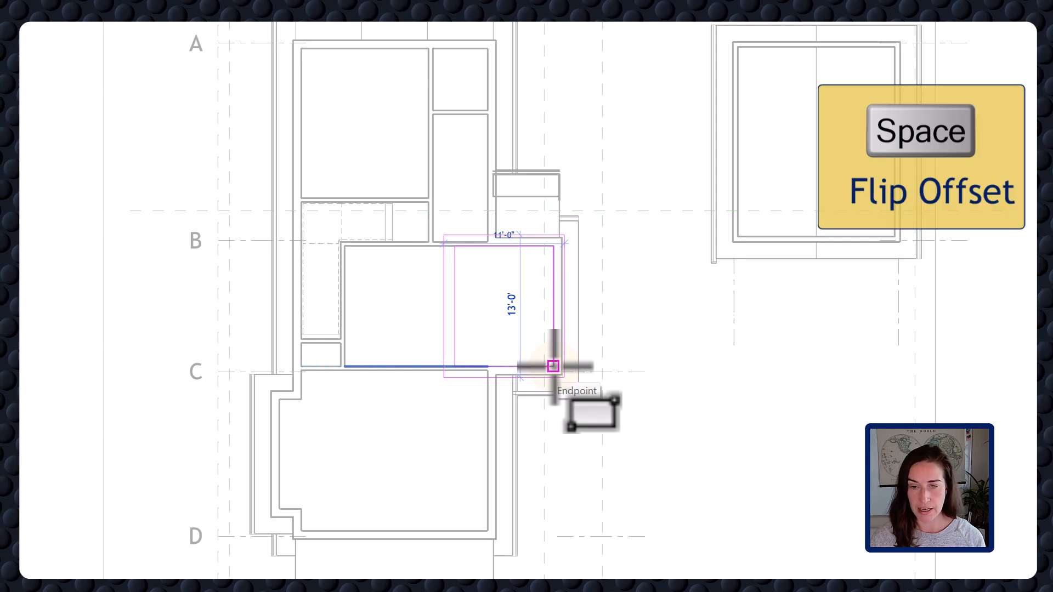
key("space")
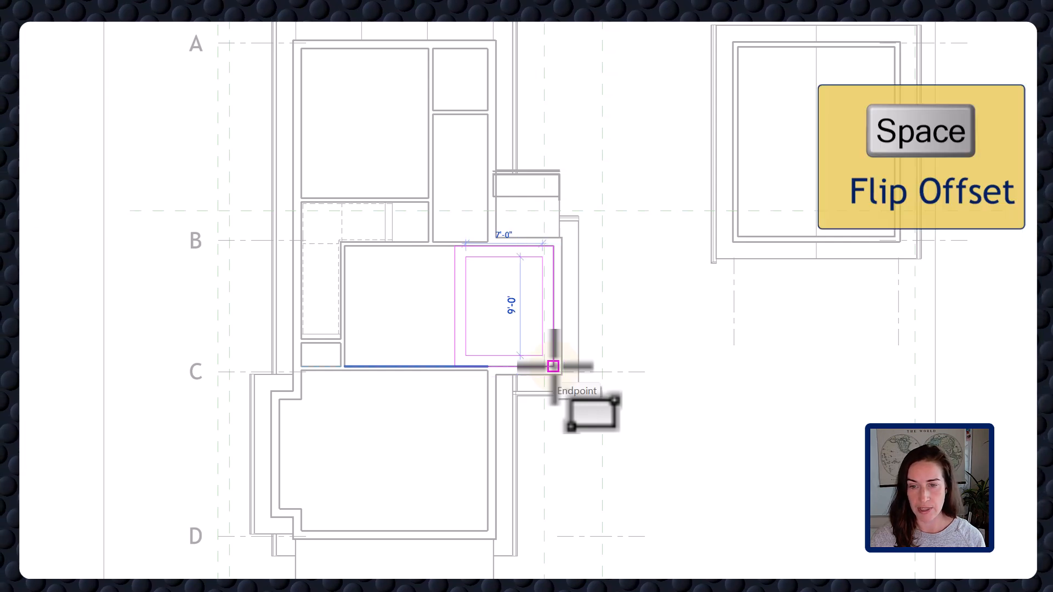
key("space")
key("space")
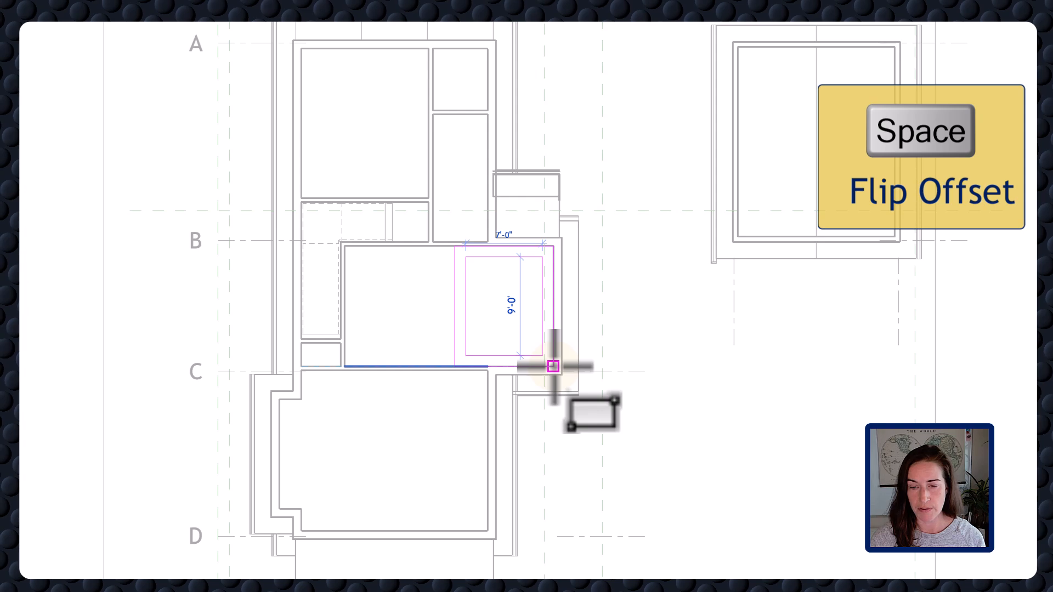
key("space")
key("space")
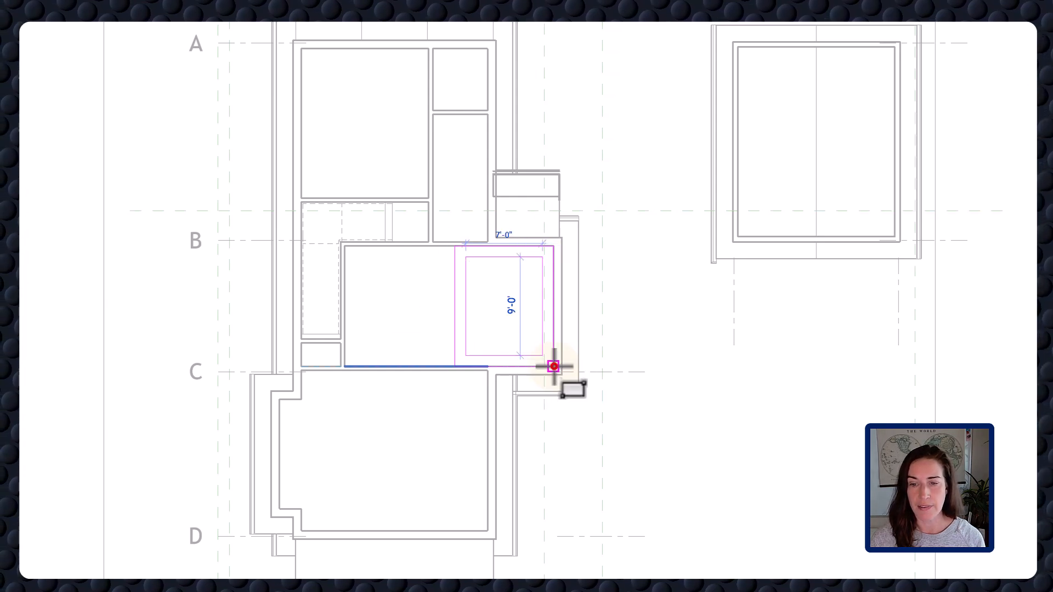
left_click(553, 366)
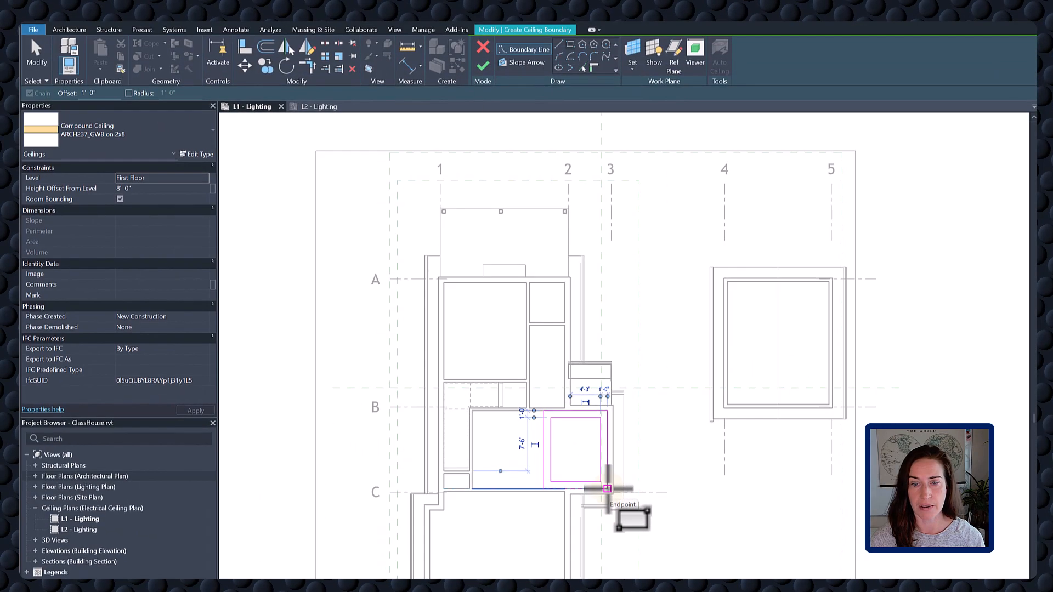
left_click(481, 69)
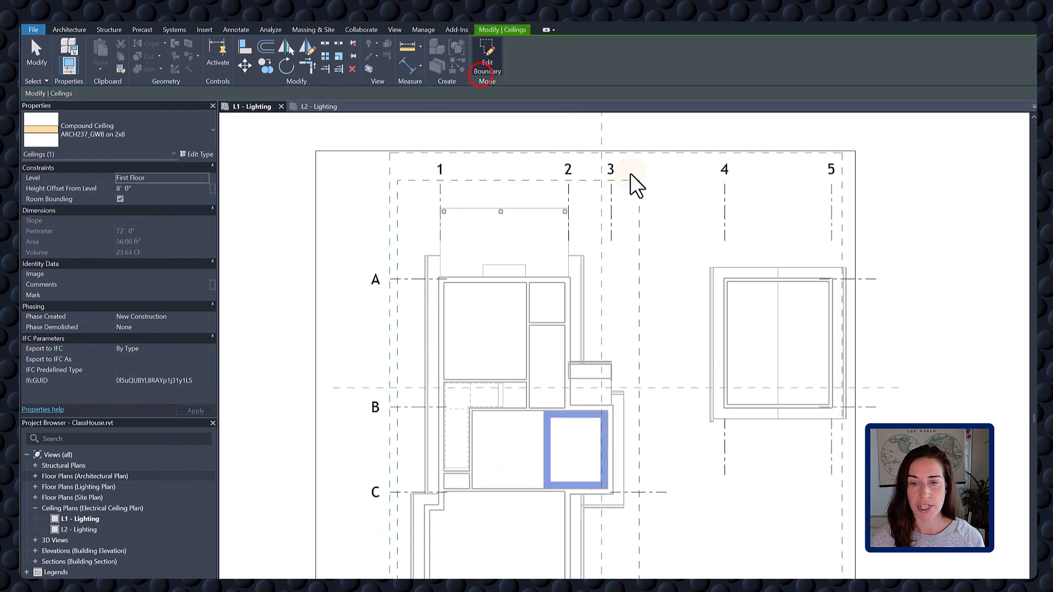
- Switch to the L2 - Lighting plan and start sketching a second-floor ceiling of type ARCH237_GWB on 2x8
left_click(314, 105)
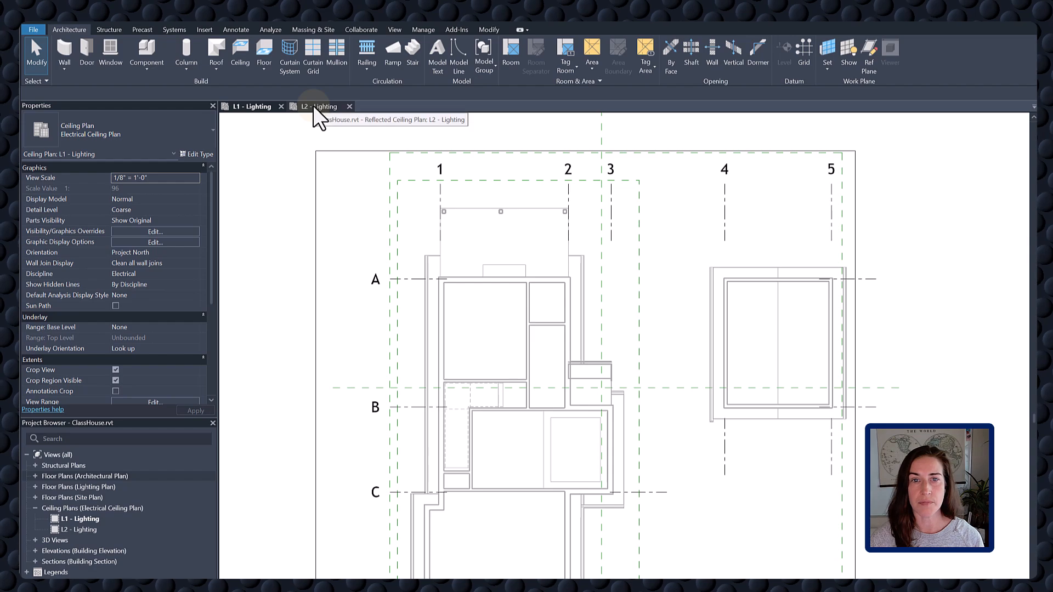
left_click(314, 106)
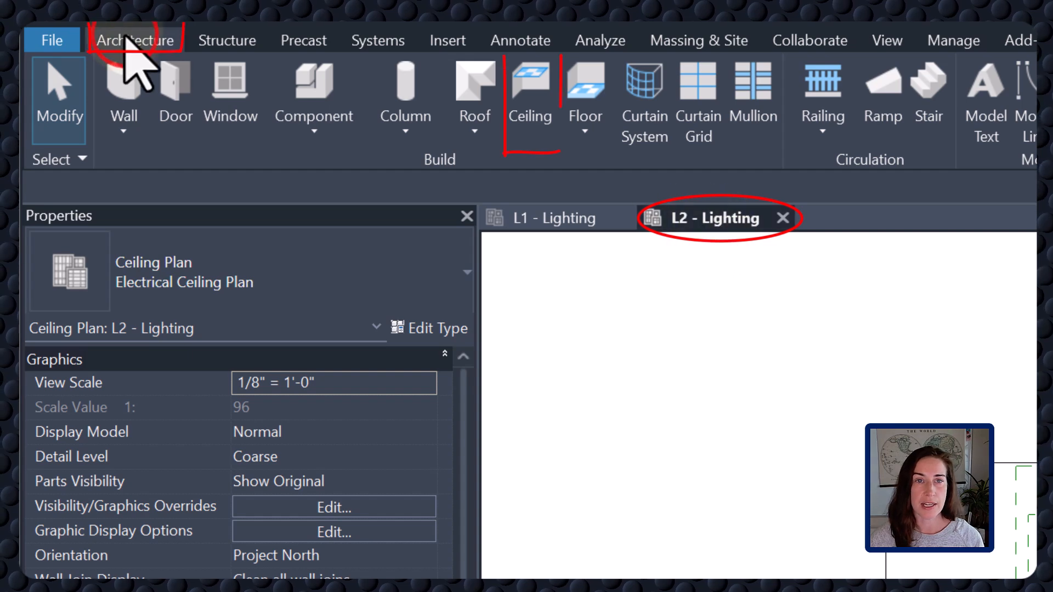
left_click(529, 91)
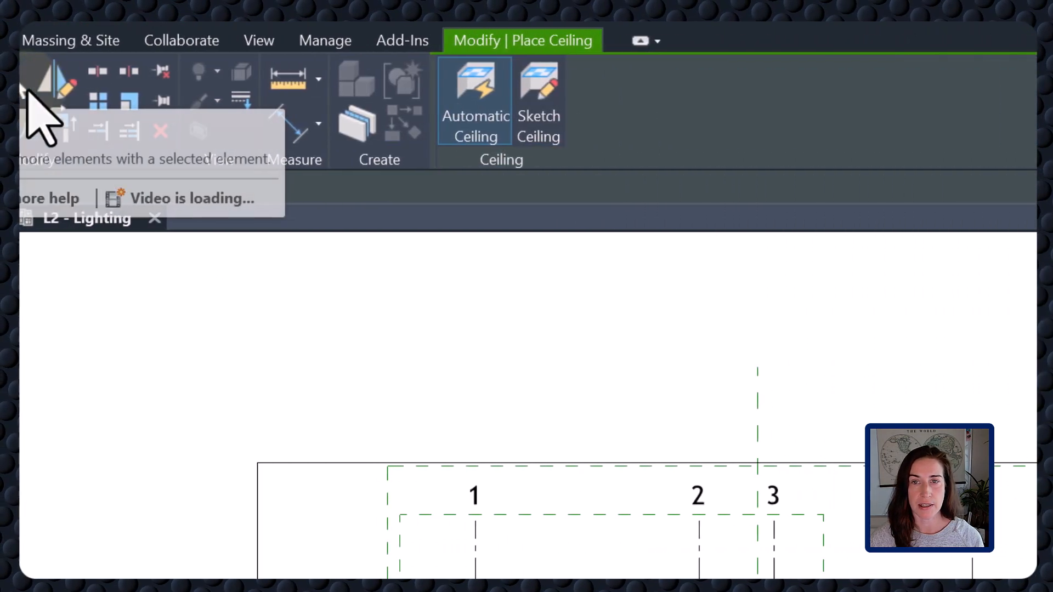
left_click(537, 93)
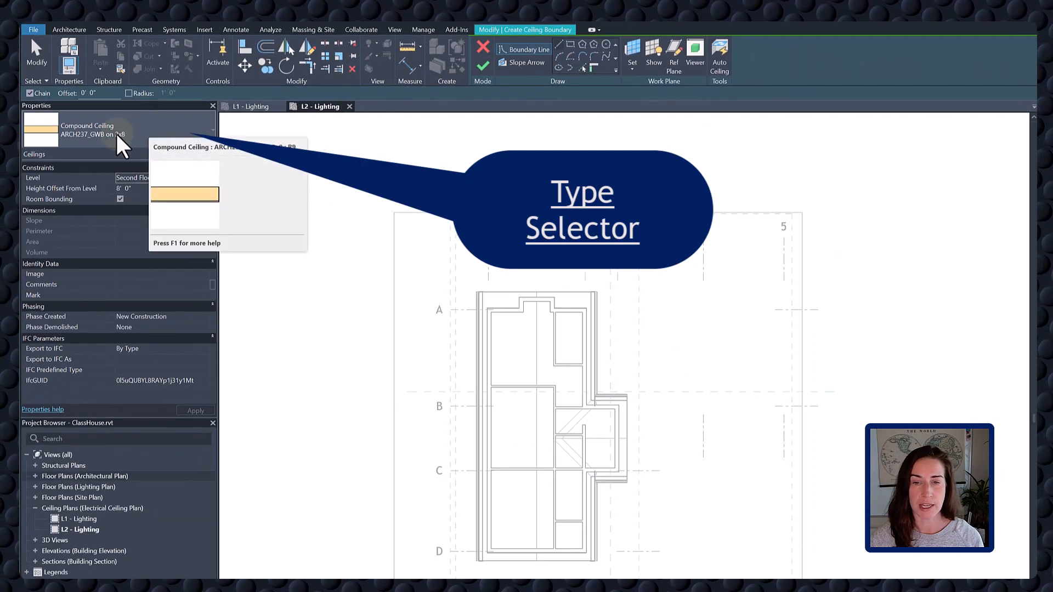
- Create the ceiling boundary from the inner faces of the exterior walls, including both bump-outs, and trim the open corner near grid D
left_click(594, 66)
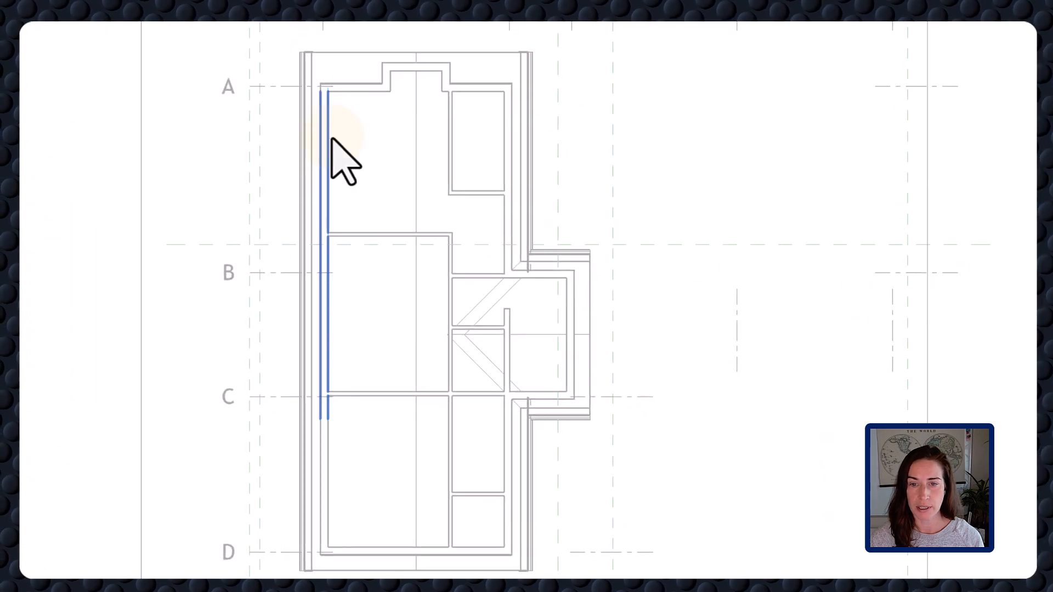
left_click(333, 138)
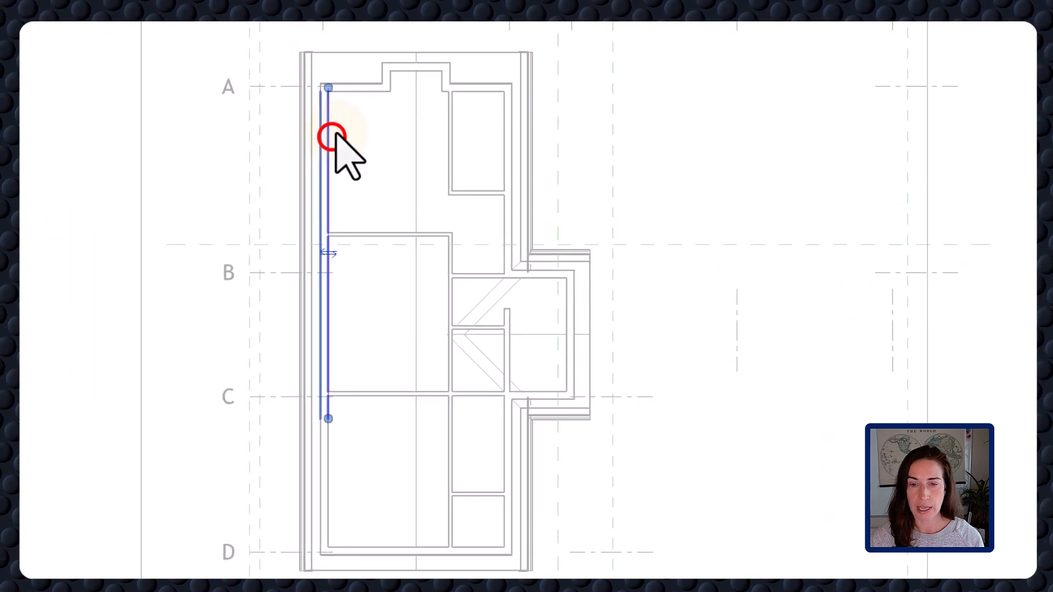
left_click(354, 92)
left_click(383, 76)
left_click(415, 68)
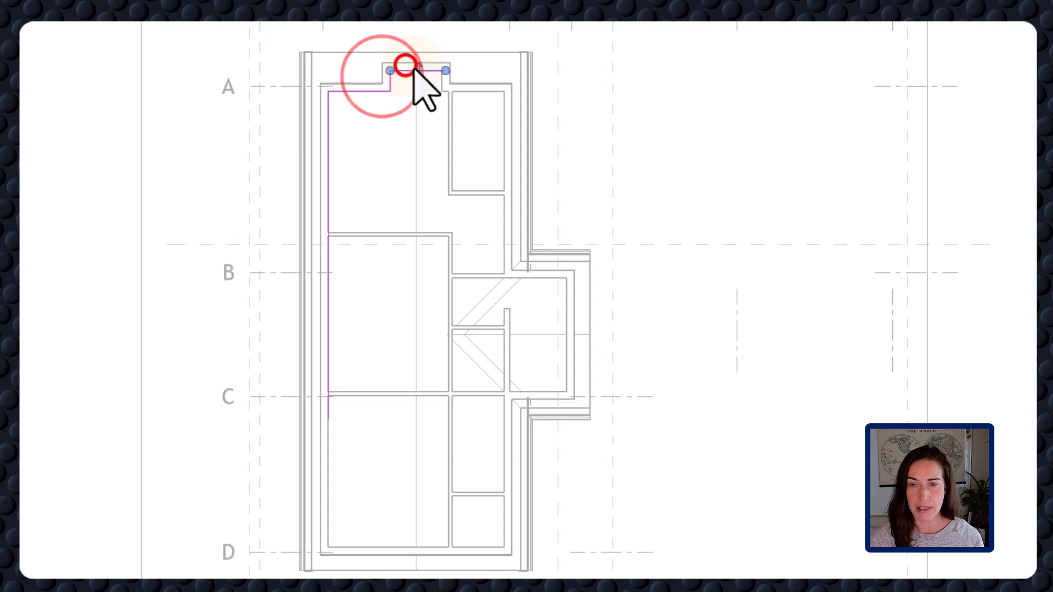
left_click(462, 86)
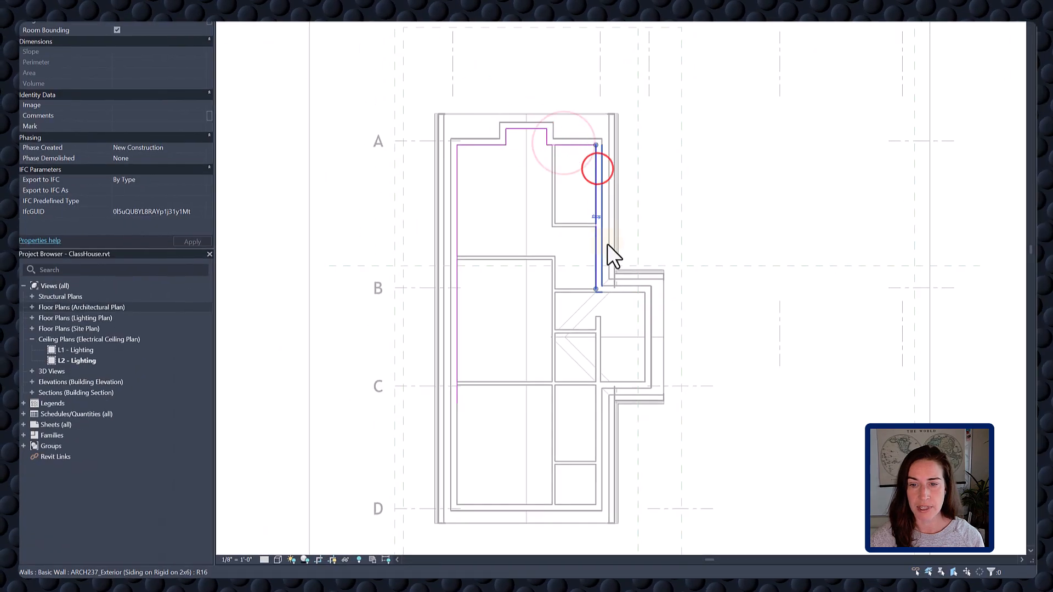
left_click(613, 291)
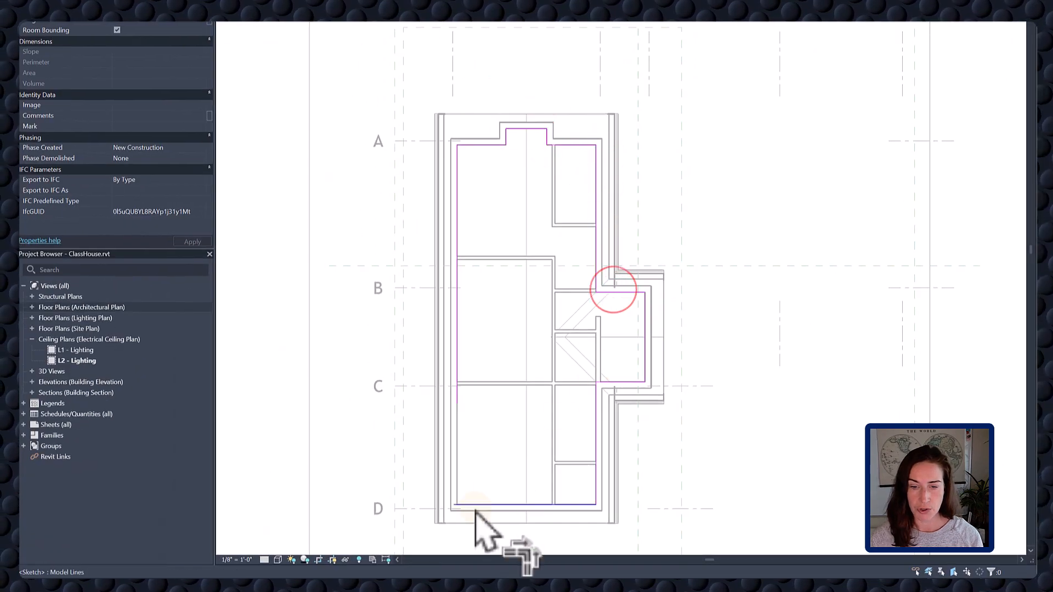
left_click(474, 508)
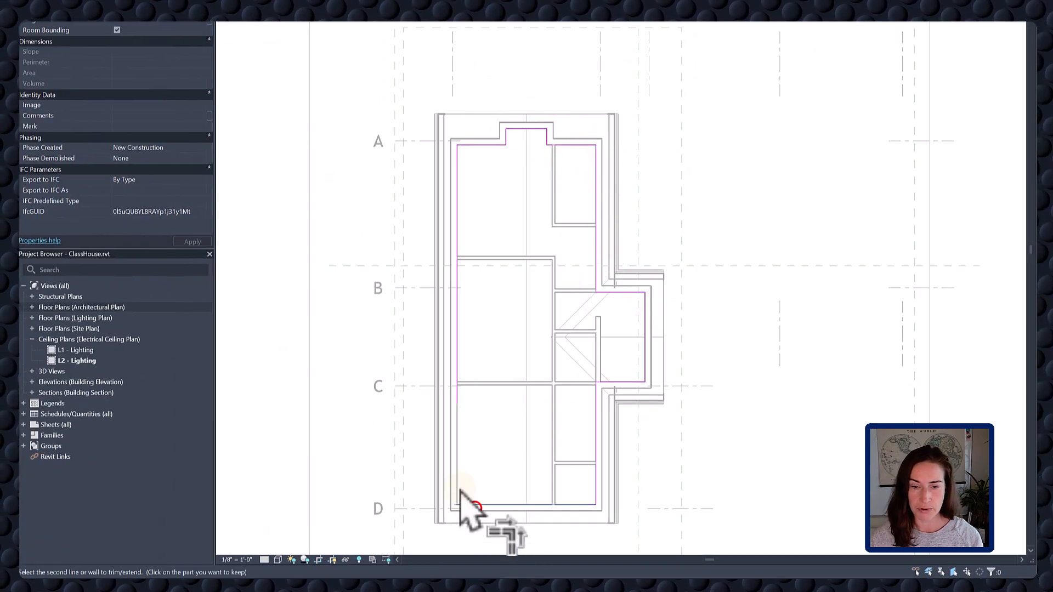
left_click(460, 355)
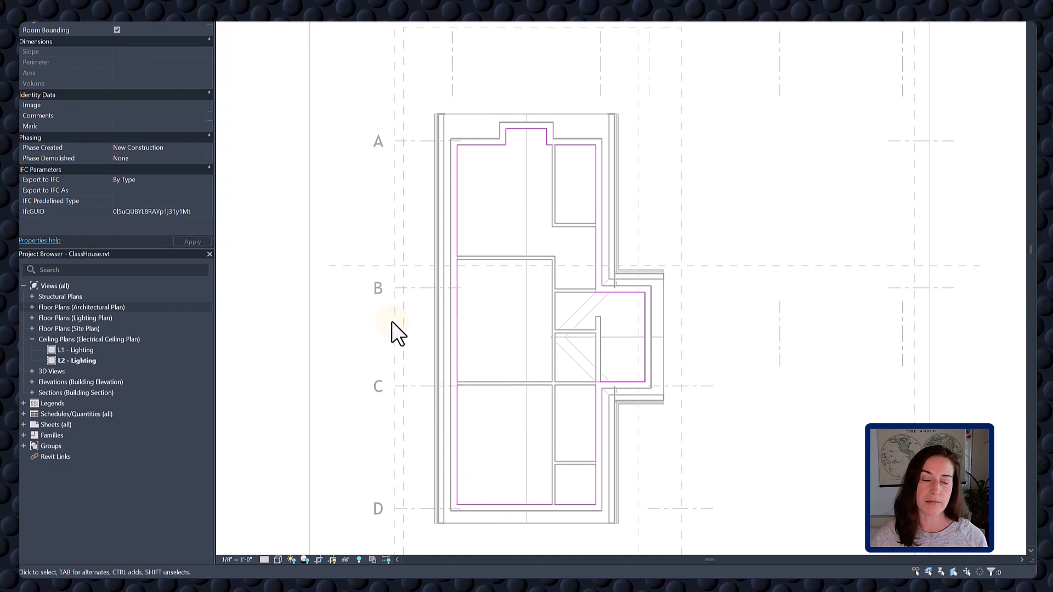
- Flip the ceiling boundary to the outer faces of the exterior walls, select the whole line chain, and finish the sketch
left_click(457, 339)
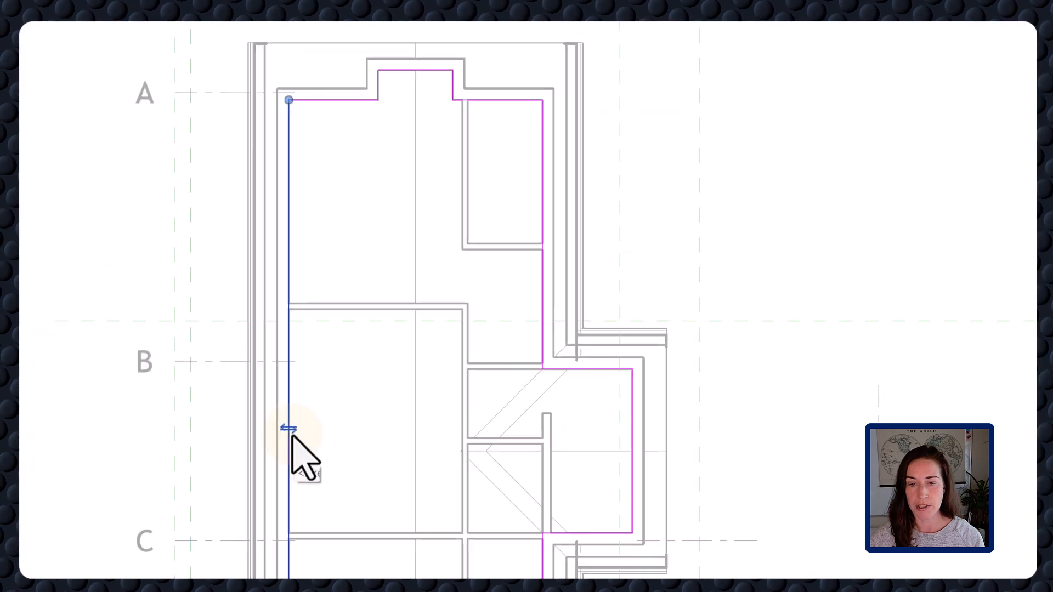
left_click(271, 444)
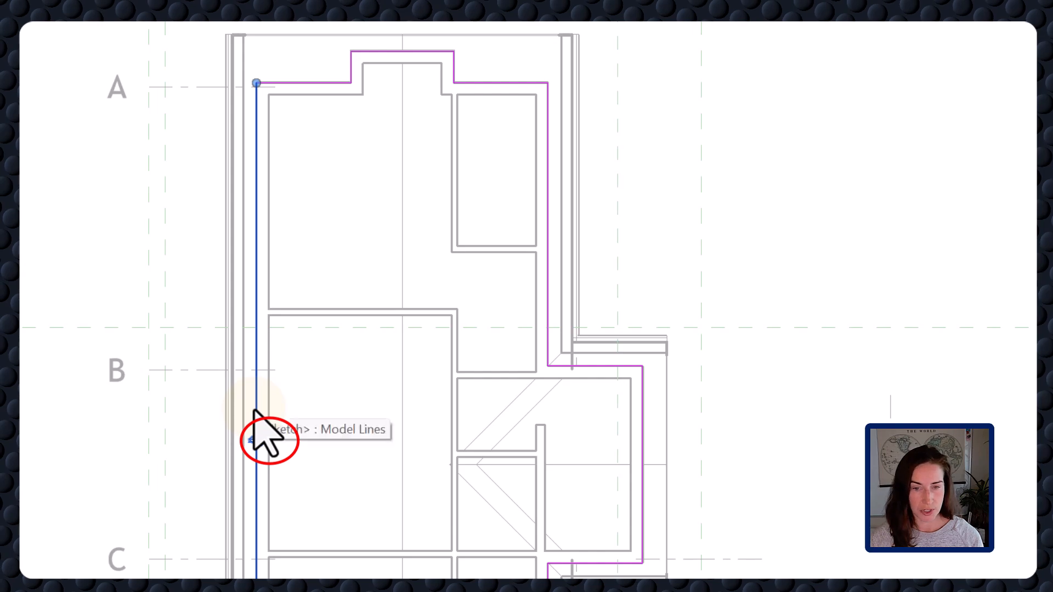
key("Tab")
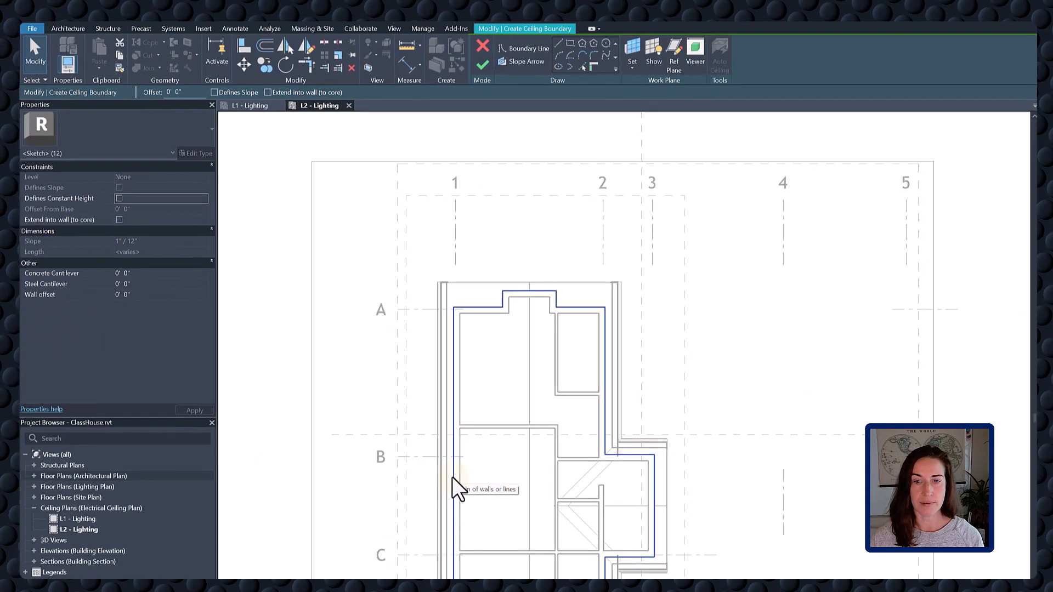
left_click(452, 476)
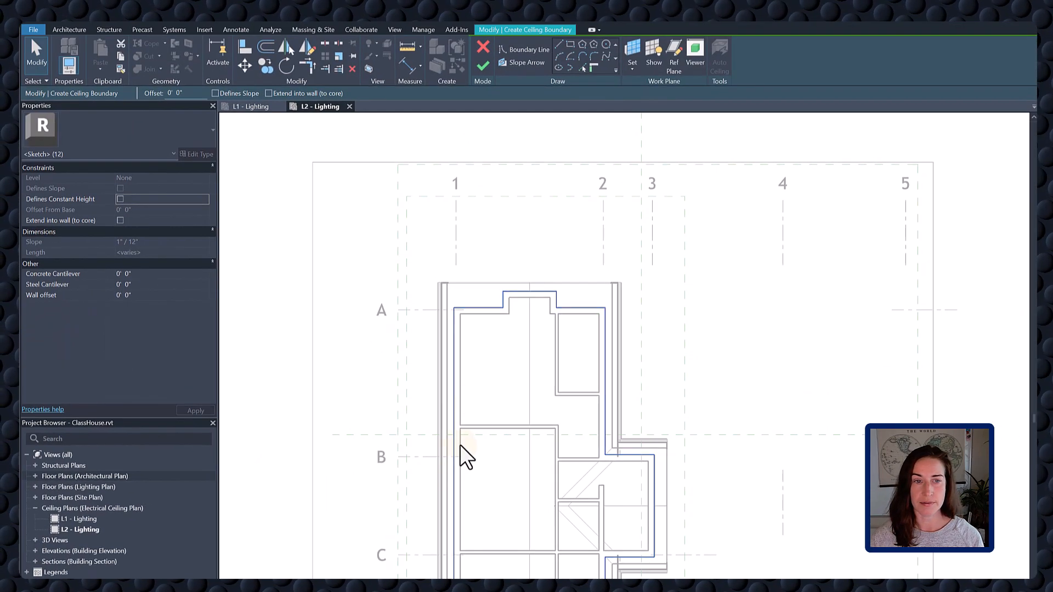
left_click(482, 65)
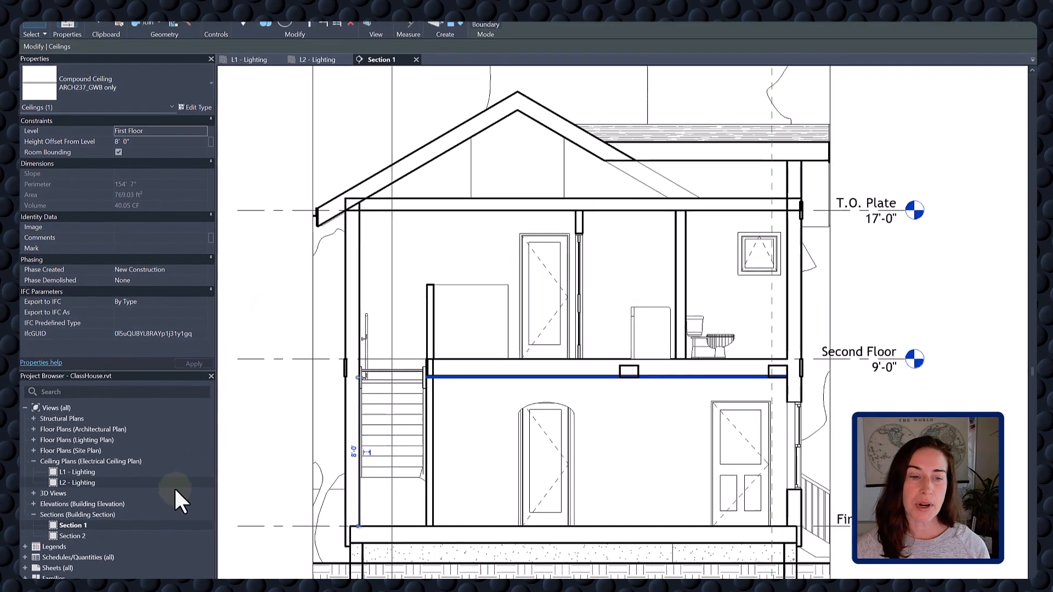
- Examine the first-floor GWB and framed ceilings and the second-floor ceiling in the Section 1 view
left_click(141, 523)
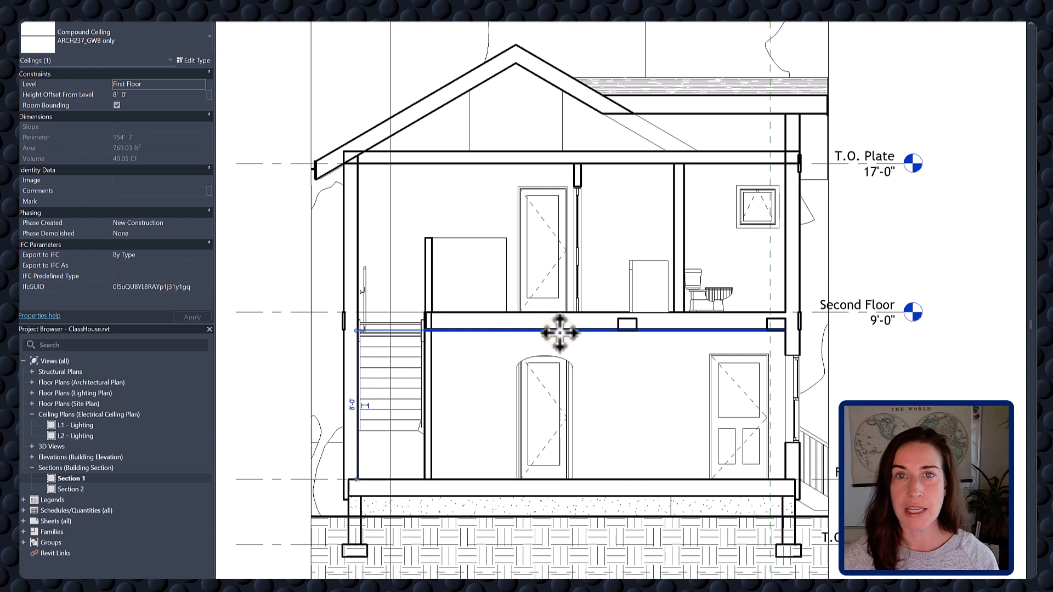
left_click(627, 327)
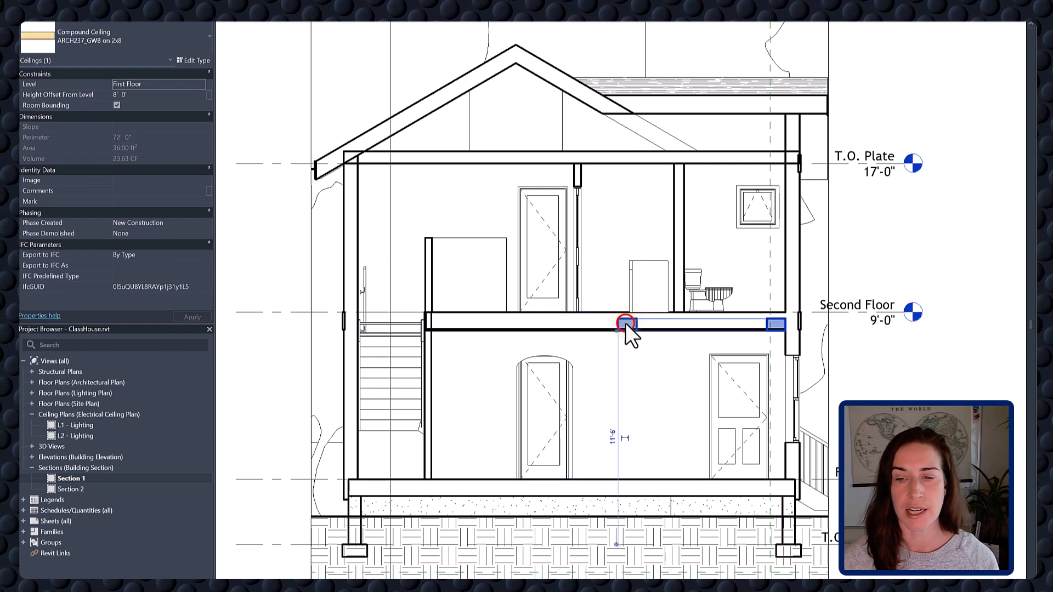
left_click(498, 159)
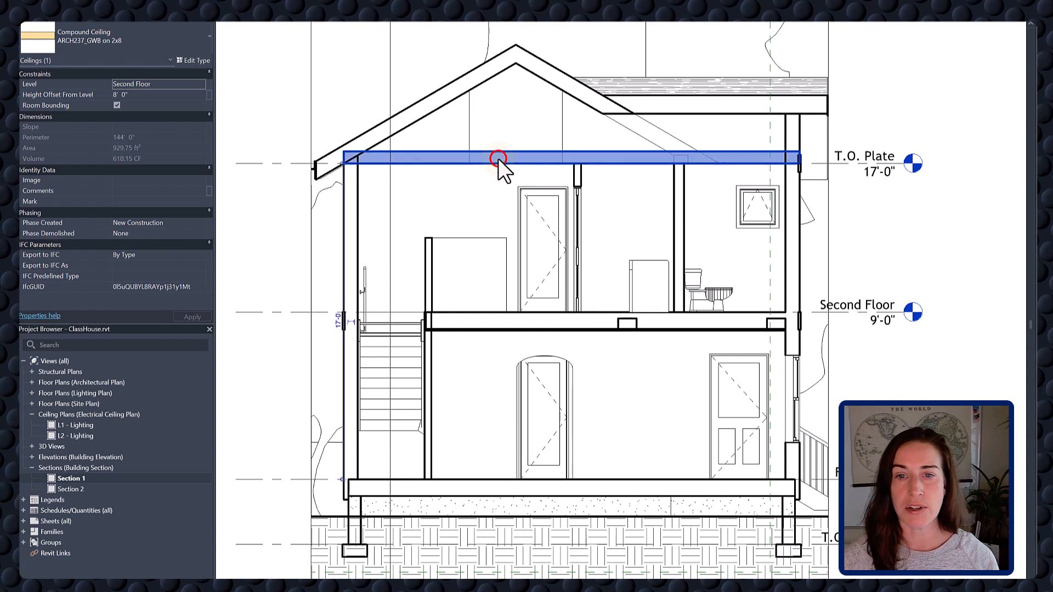